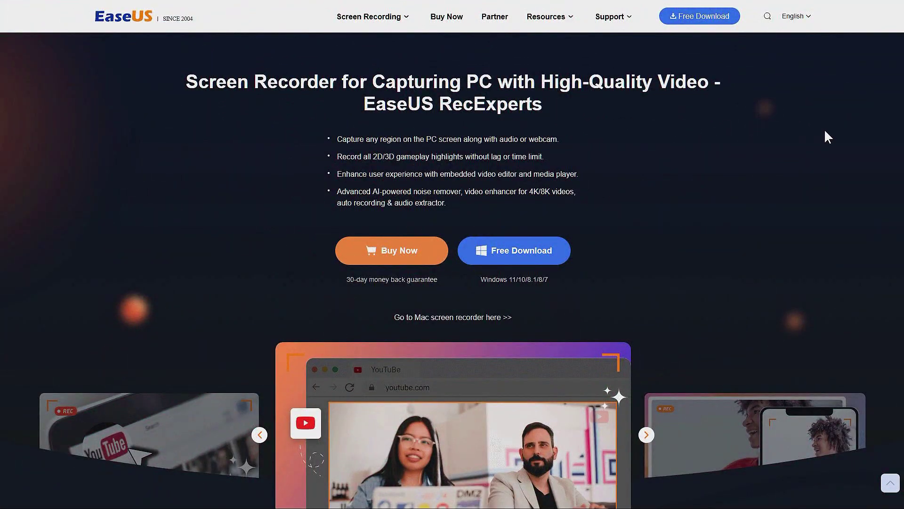
Install EaseUS RecExperts with the default installation options.
middle_click(824, 130)
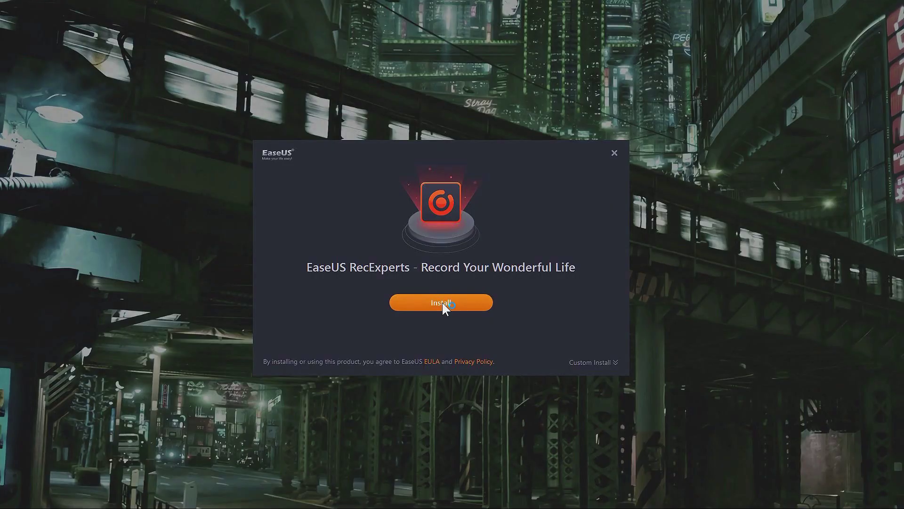
click(442, 302)
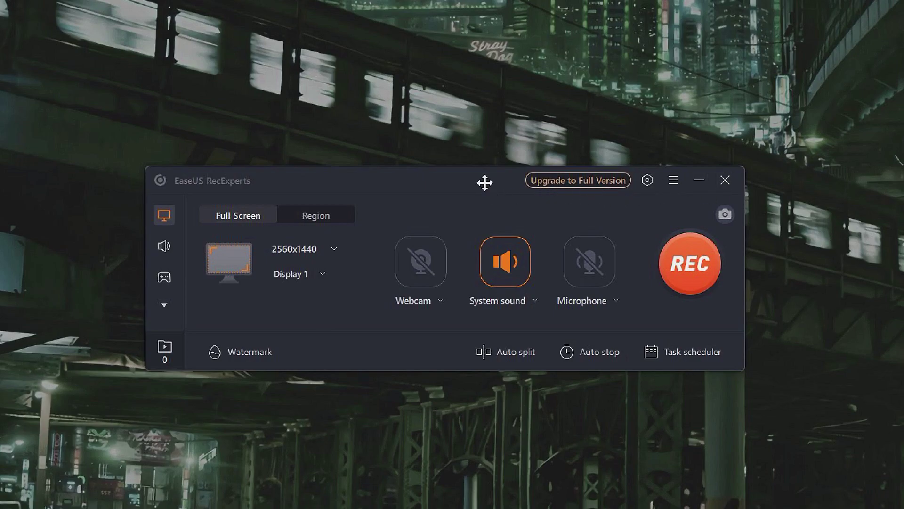
drag(484, 183, 485, 181)
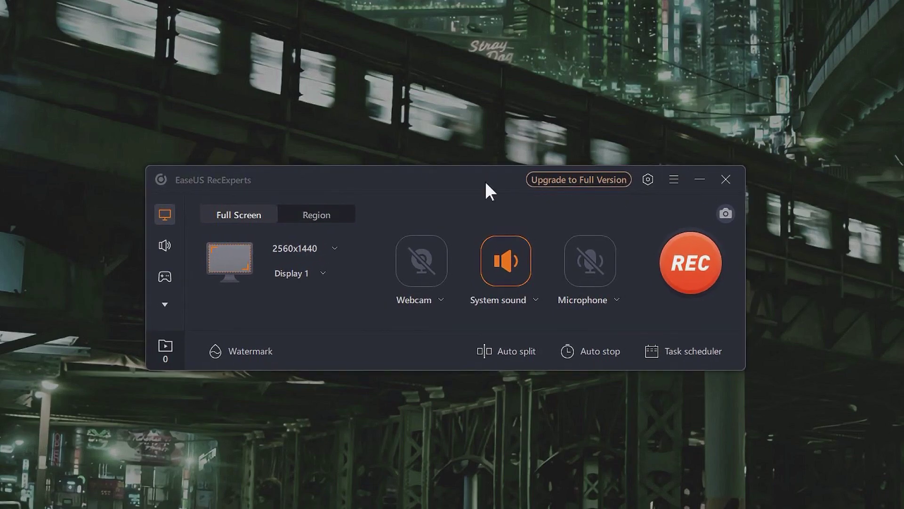
Compare the Free and Pro privileges in the full-version upgrade offer and open the license entry.
click(608, 182)
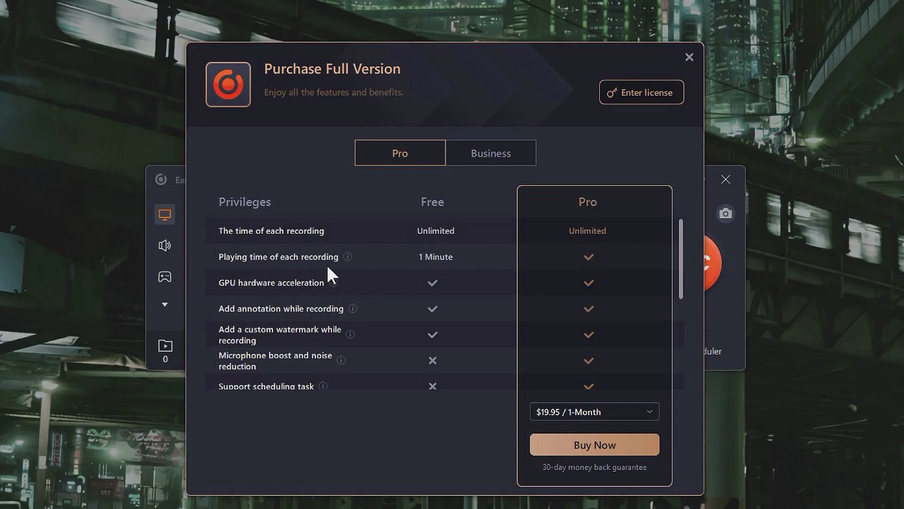
mouse_move(351, 257)
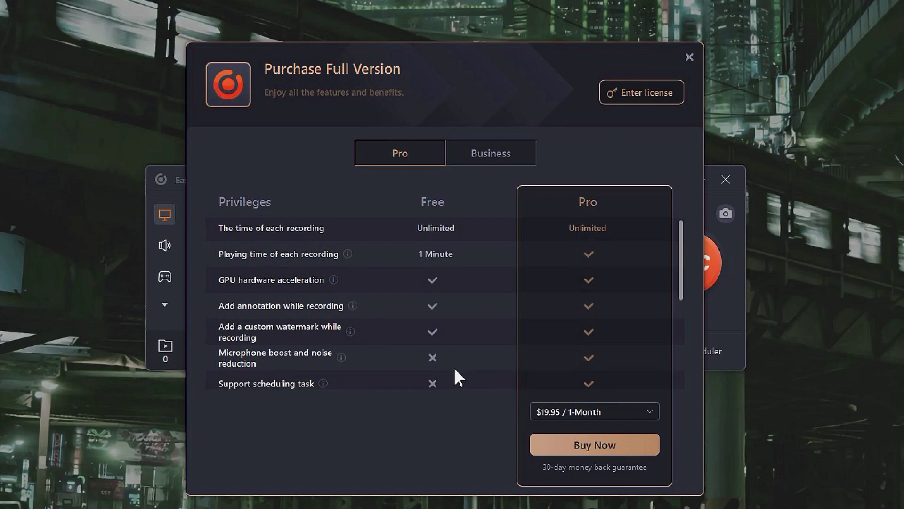
scroll(454, 375, down, 3)
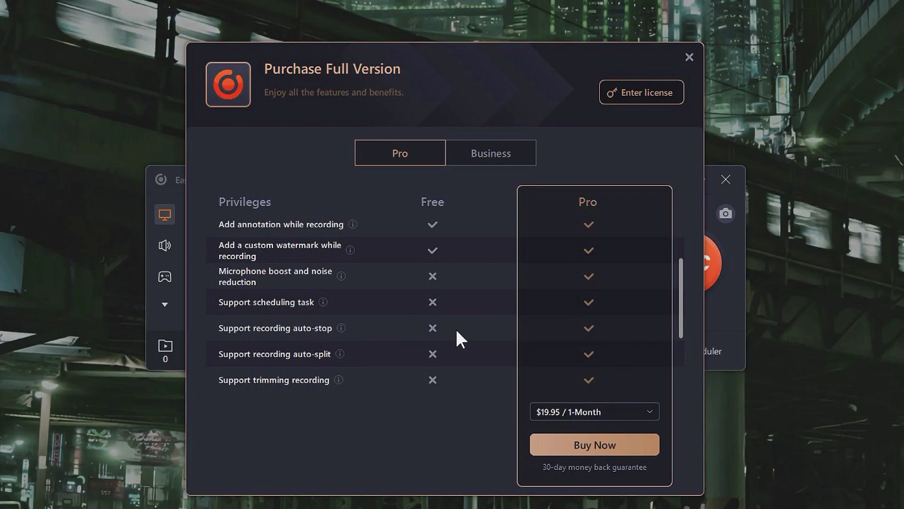
scroll(457, 331, down, 3)
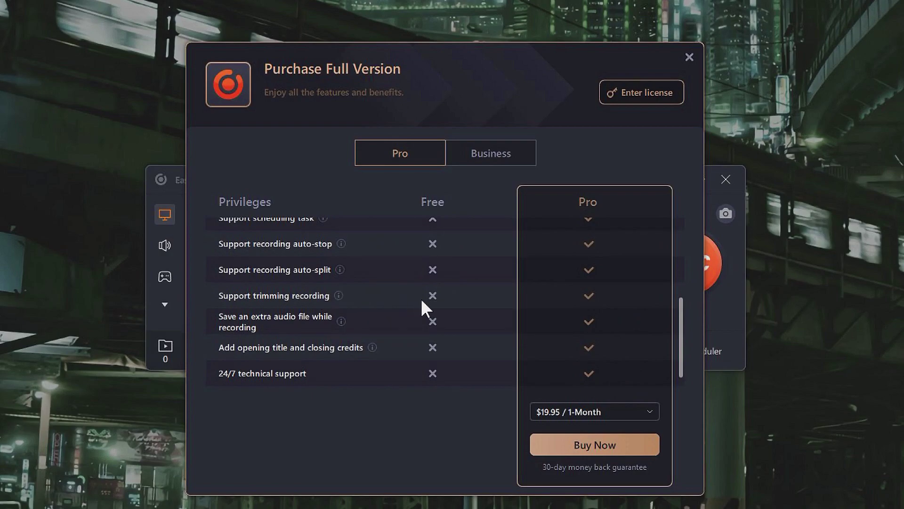
scroll(473, 311, down, 1)
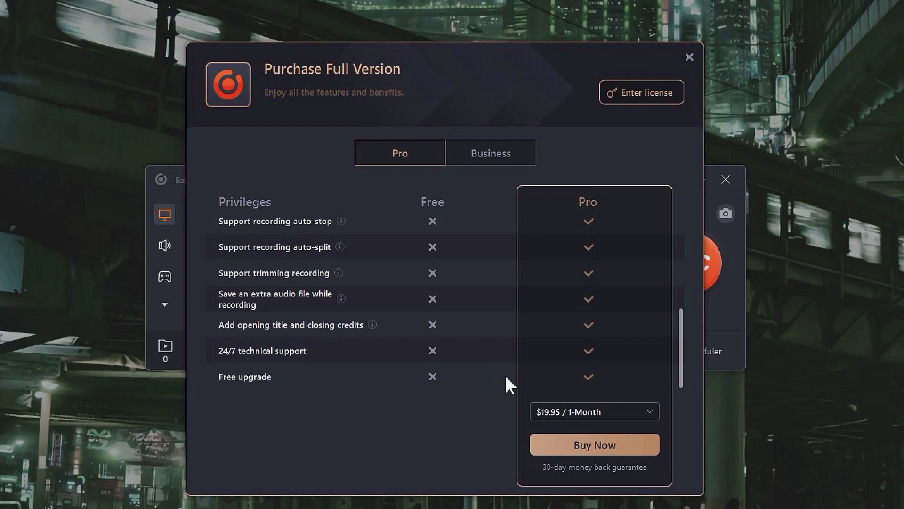
scroll(605, 358, up, 5)
click(630, 99)
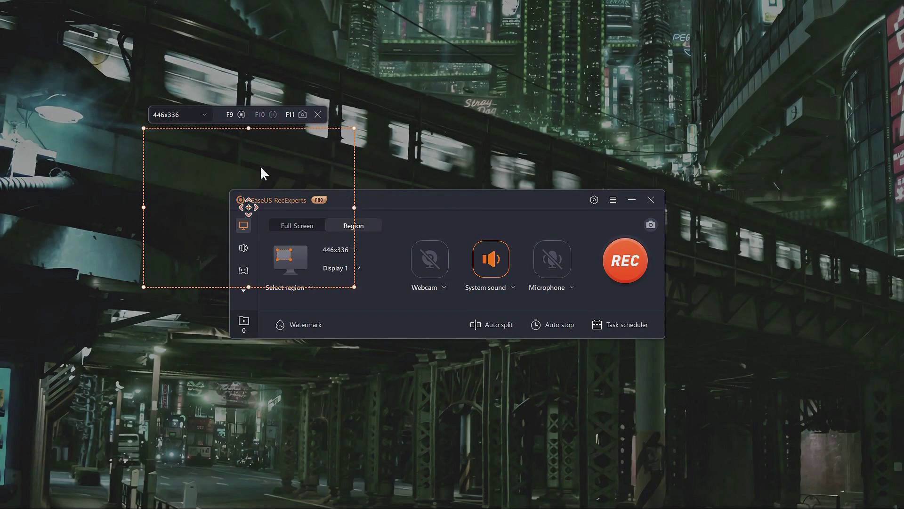
Select a custom recording region of about 758x450 on Display 1, repositioning the recorder window.
drag(249, 208, 160, 201)
drag(390, 201, 457, 189)
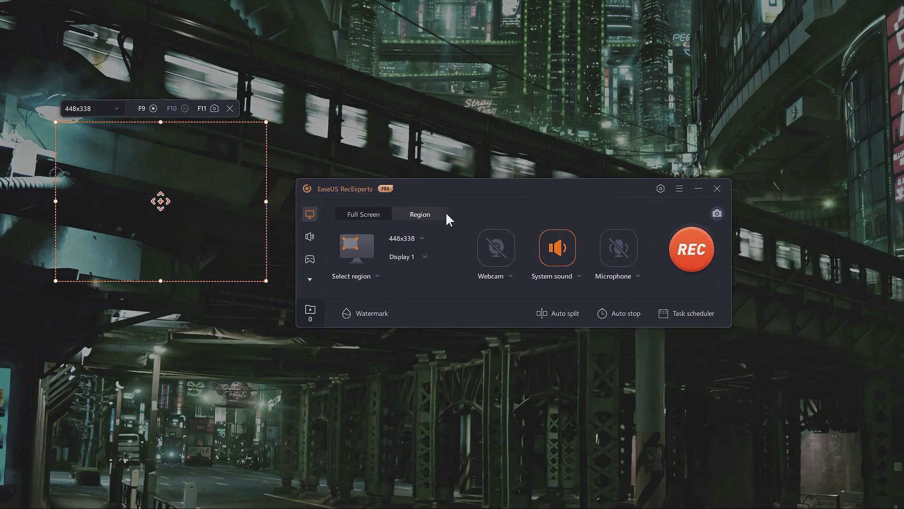
click(363, 283)
drag(246, 144, 603, 355)
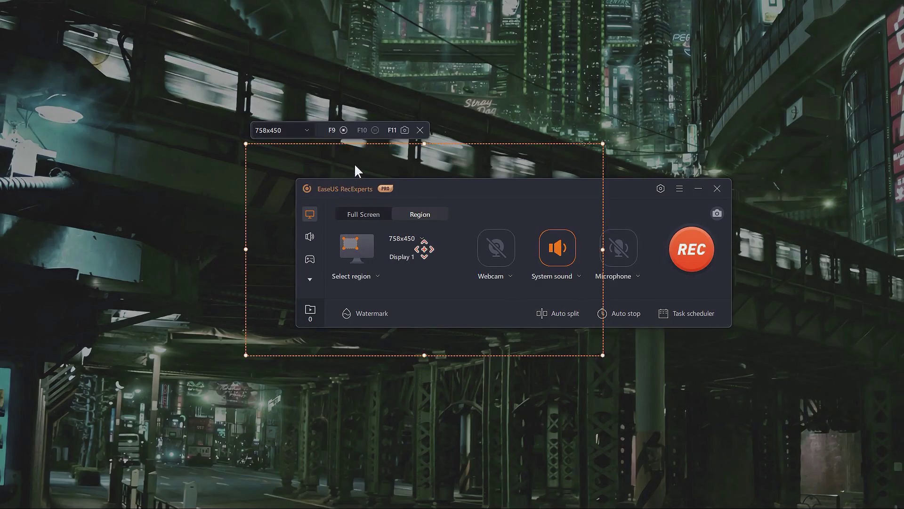
drag(626, 194, 581, 196)
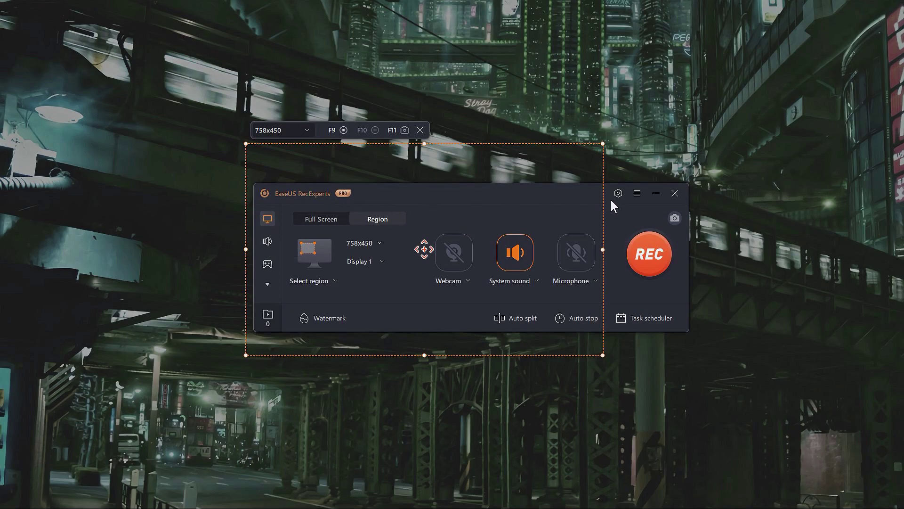
Review the help options and the recorder settings, including the available video output formats.
click(636, 194)
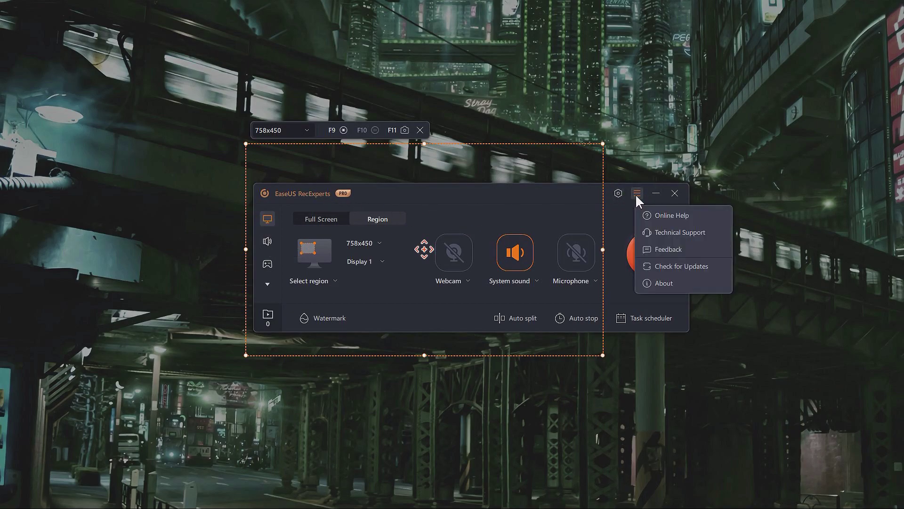
click(618, 191)
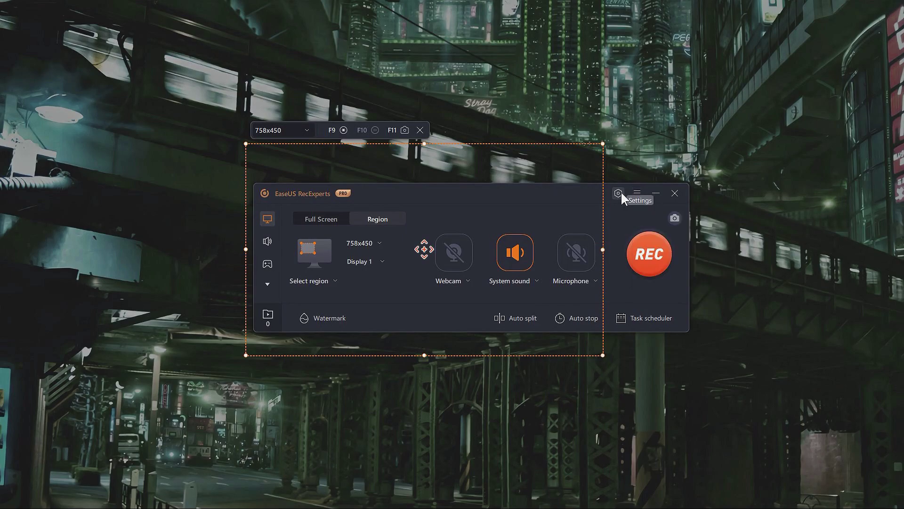
click(620, 193)
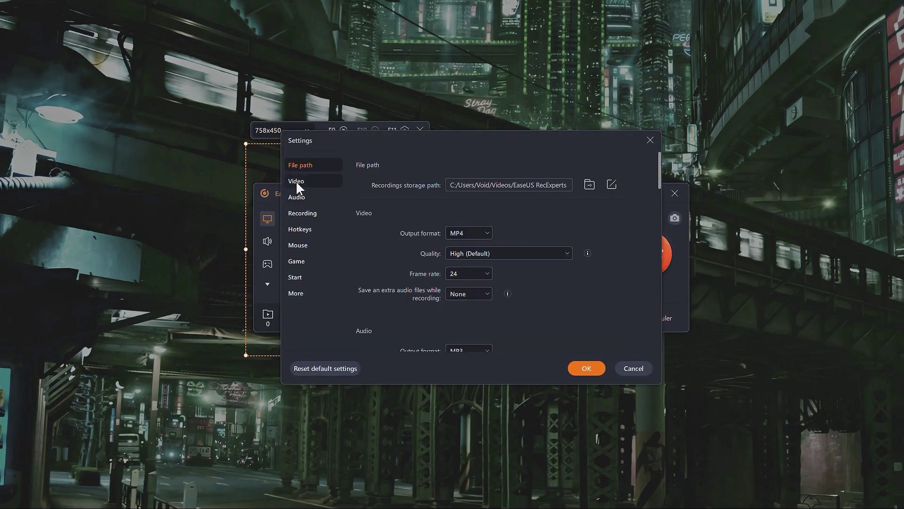
drag(660, 177, 645, 367)
click(325, 170)
click(488, 234)
scroll(487, 265, down, 1)
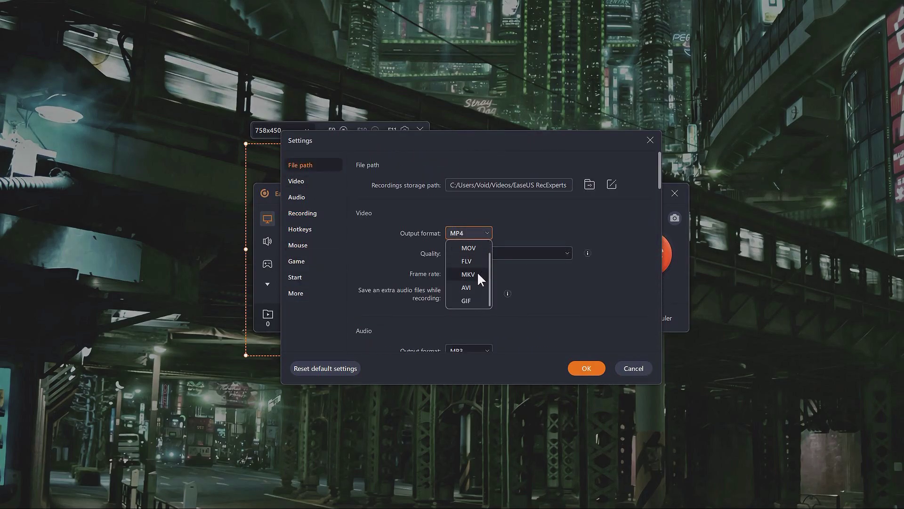
scroll(476, 279, up, 1)
click(608, 212)
key(Escape)
Choose aoni Webcam as the camera to record and open the webcam settings.
click(467, 280)
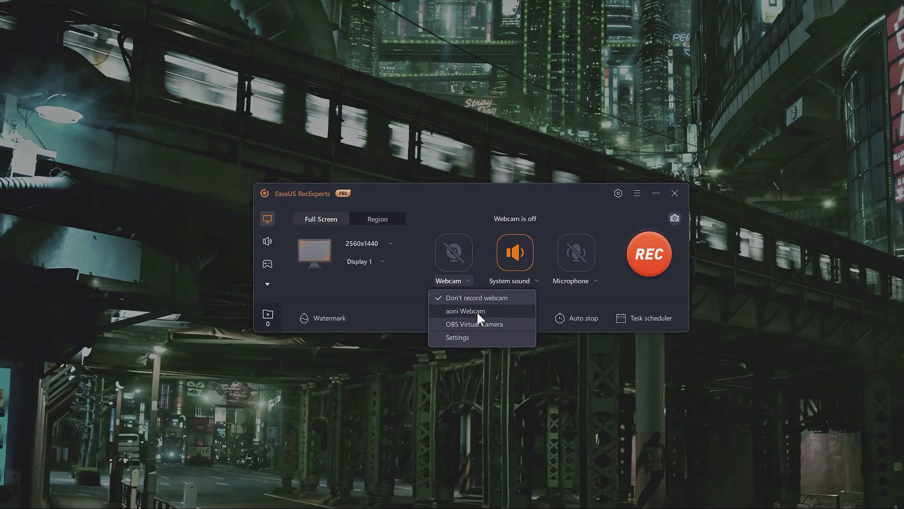
click(476, 311)
click(465, 279)
click(459, 334)
Try different webcam resolutions, including 320*240.
click(490, 285)
click(479, 327)
click(487, 287)
click(485, 354)
click(494, 283)
click(471, 285)
Set the webcam position to Middle, the display shape to Circle and the resolution to 800*600.
click(482, 312)
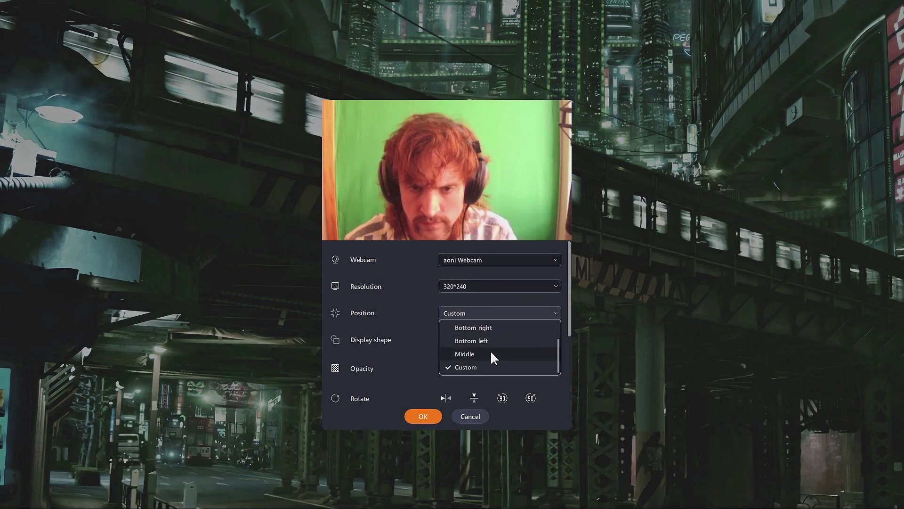
click(491, 353)
click(491, 335)
click(476, 364)
click(474, 286)
click(479, 329)
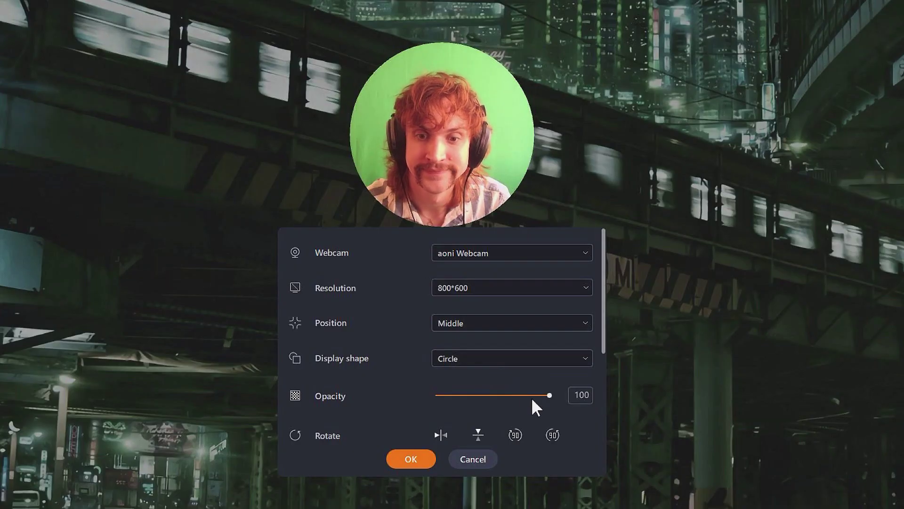
Try the webcam opacity control, rotate the image in 90-degree turns and flip it vertically.
mouse_move(527, 368)
mouse_down()
mouse_move(460, 369)
mouse_move(537, 370)
mouse_up()
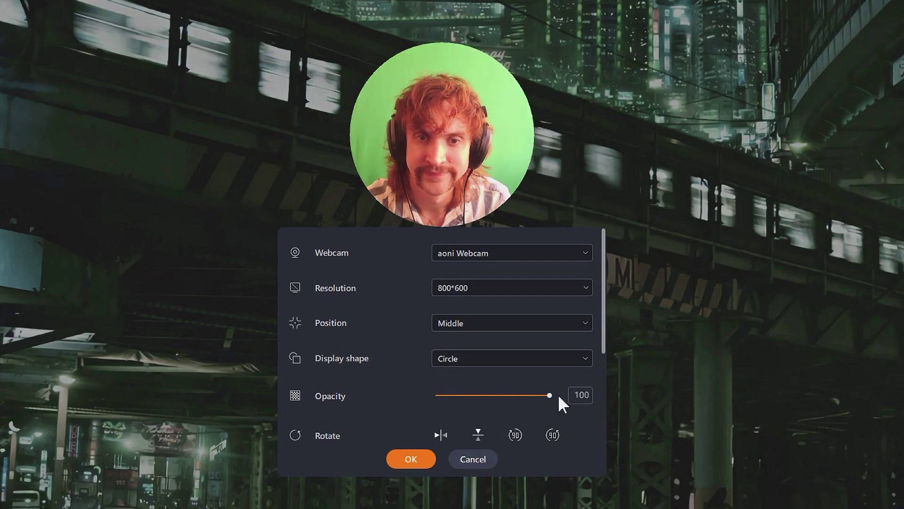
click(519, 440)
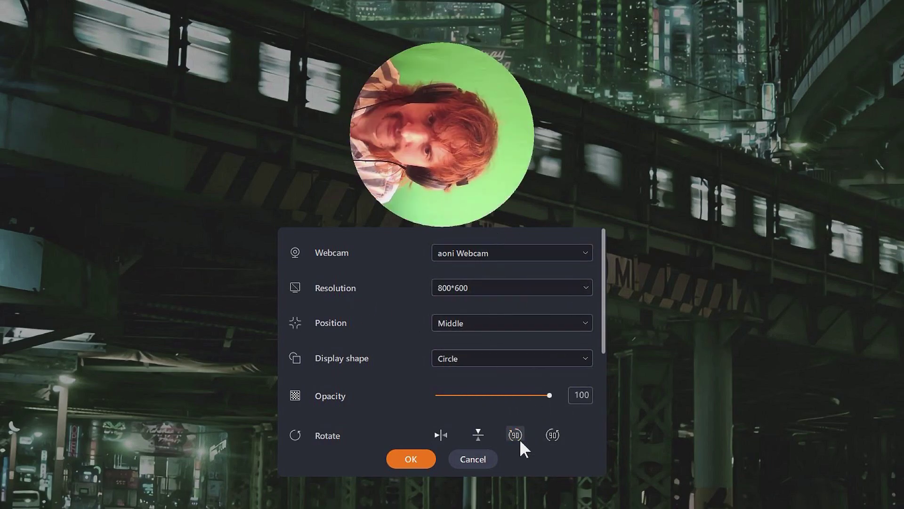
click(520, 438)
click(519, 438)
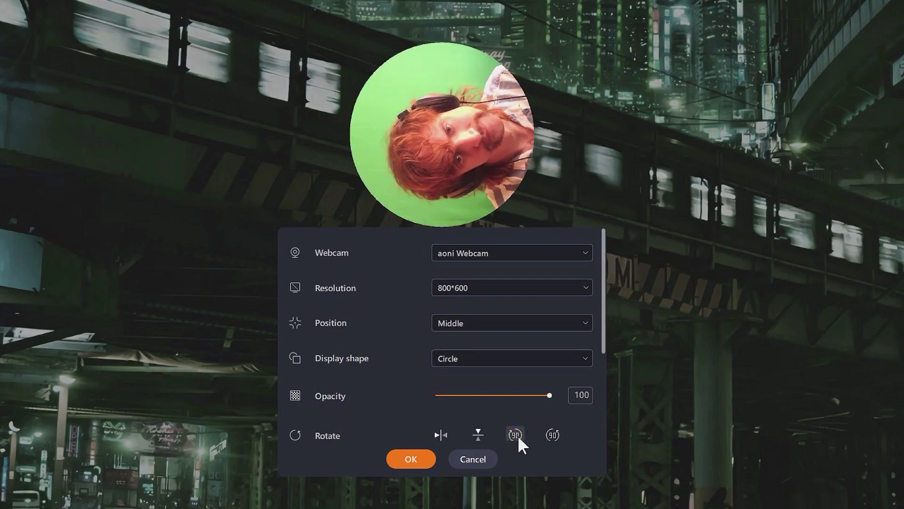
click(520, 438)
click(478, 434)
scroll(375, 372, down, 3)
scroll(372, 363, up, 4)
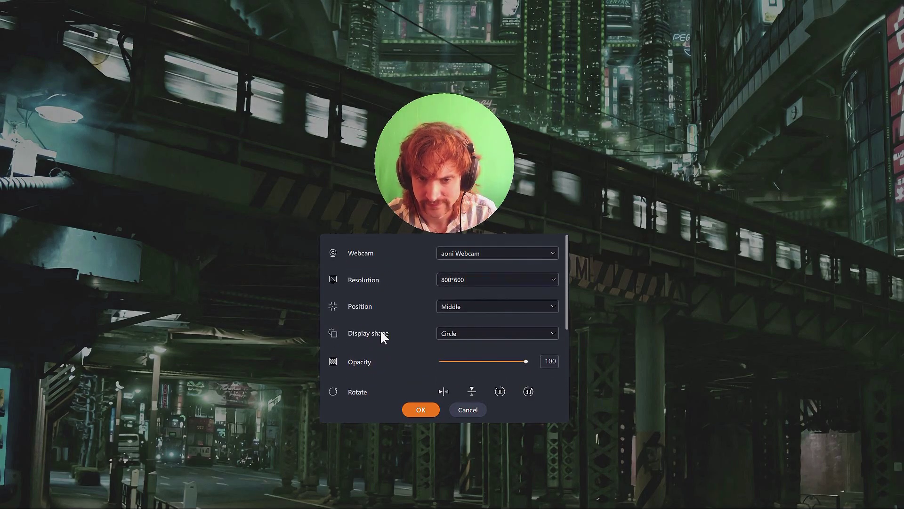
Try chroma cutout on the webcam image and read its instructions, leaving the cutout off.
scroll(380, 329, down, 2)
scroll(410, 372, down, 2)
click(446, 340)
click(518, 340)
scroll(219, 207, down, 5)
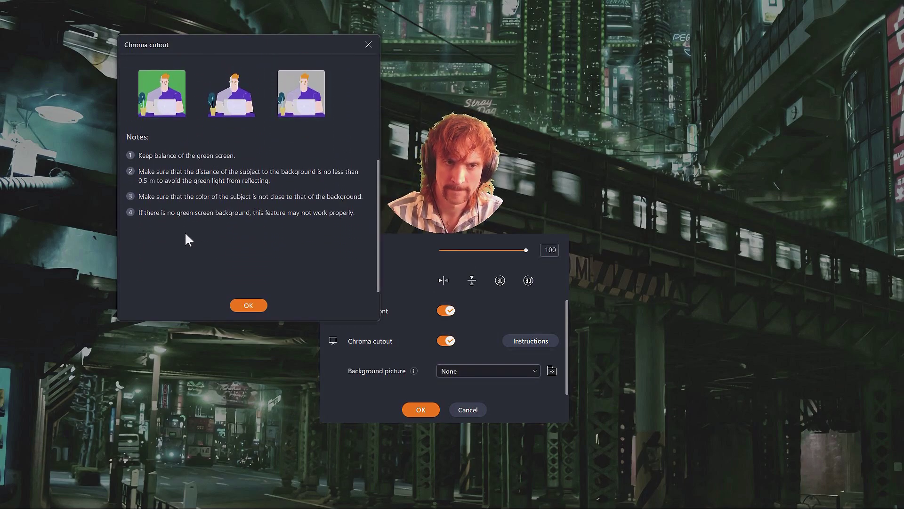
click(248, 306)
click(445, 340)
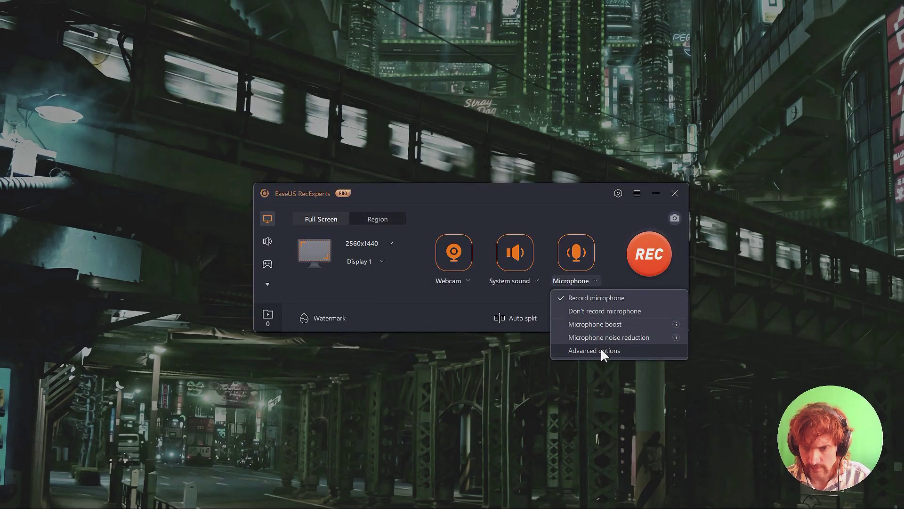
Run a sound check on the QuadCast S microphone, trying microphone noise reduction and microphone boost.
click(602, 353)
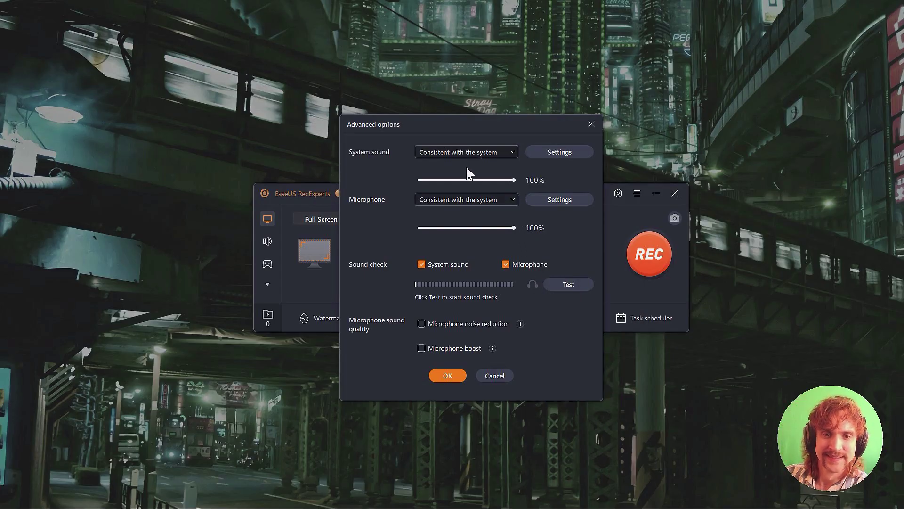
click(565, 284)
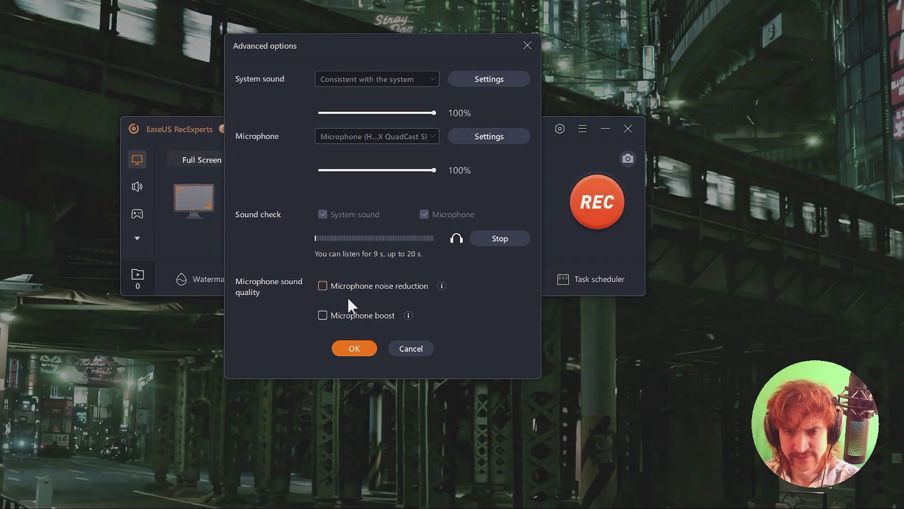
click(323, 285)
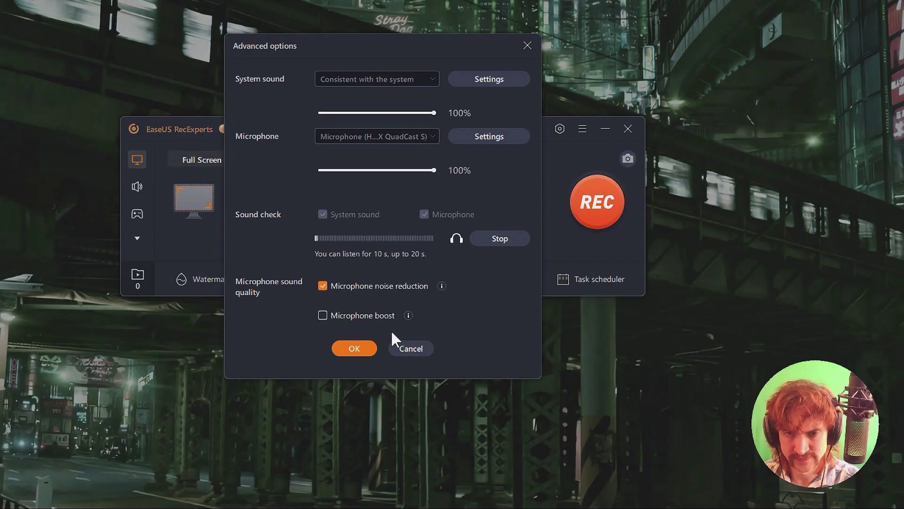
click(323, 288)
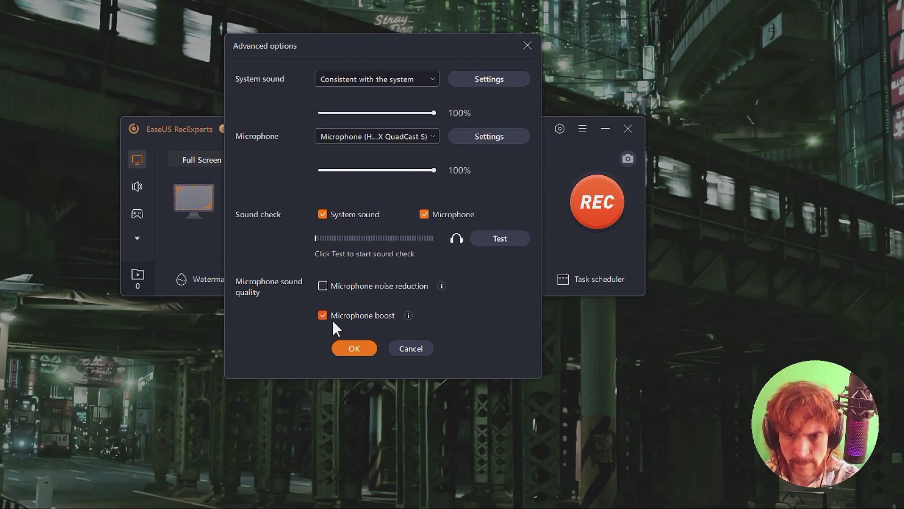
click(324, 315)
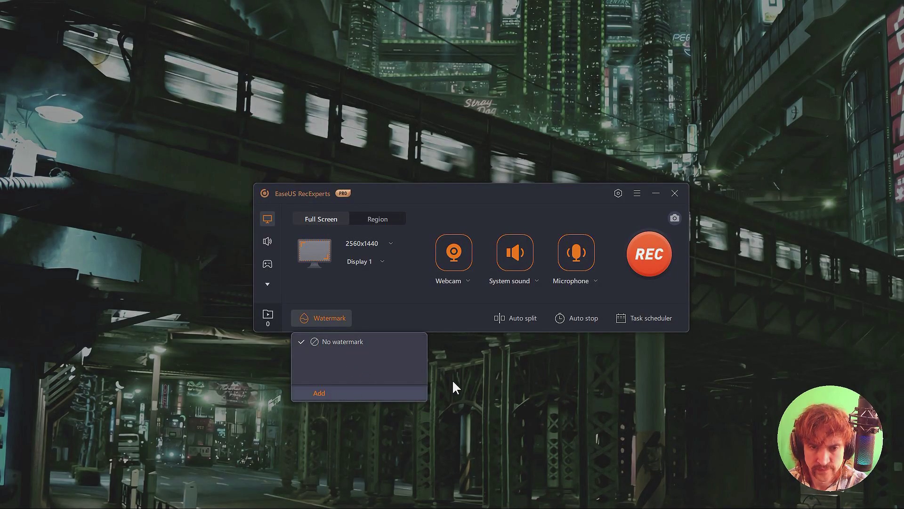
Add the GMODISM picture watermark at an opacity of 13 and select it for recordings.
click(319, 392)
drag(357, 338, 284, 341)
click(287, 366)
click(328, 318)
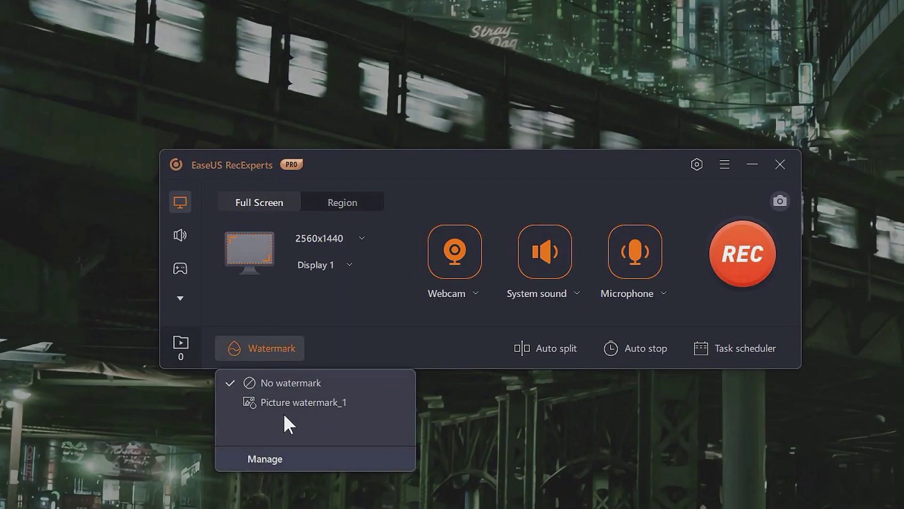
click(304, 402)
Rename the saved picture watermark as "Gmodism Mark".
click(297, 348)
click(280, 453)
click(339, 159)
click(372, 184)
text(Gmodism Mark)
click(277, 200)
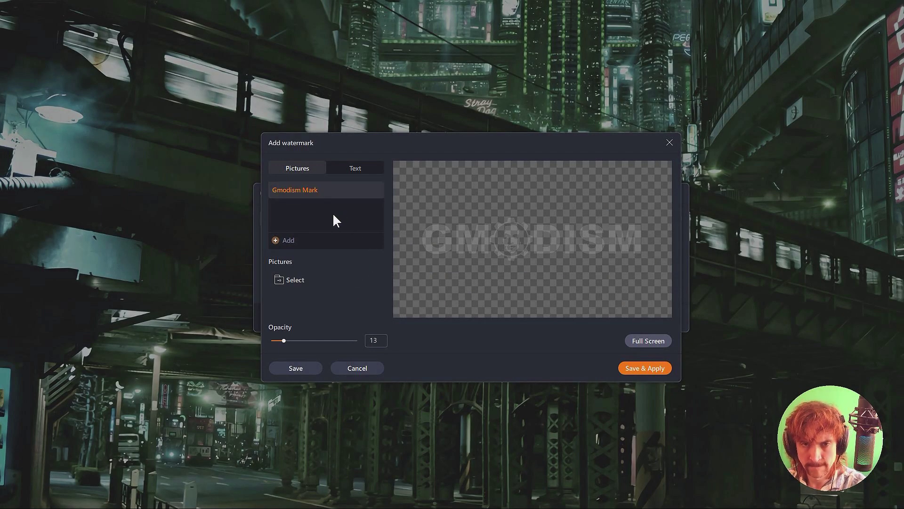
Adjust the GMODISM watermark's placement in the preview, and save and apply it.
drag(475, 240, 500, 230)
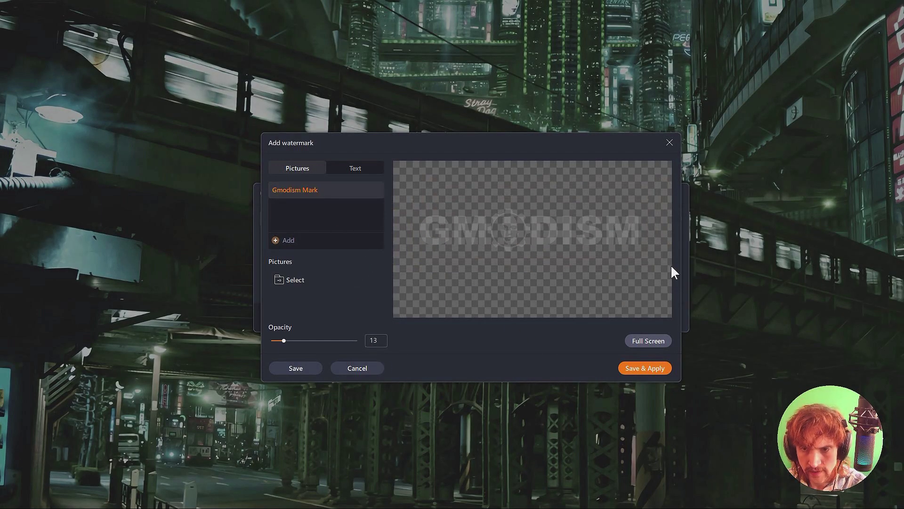
drag(644, 258, 637, 171)
click(651, 369)
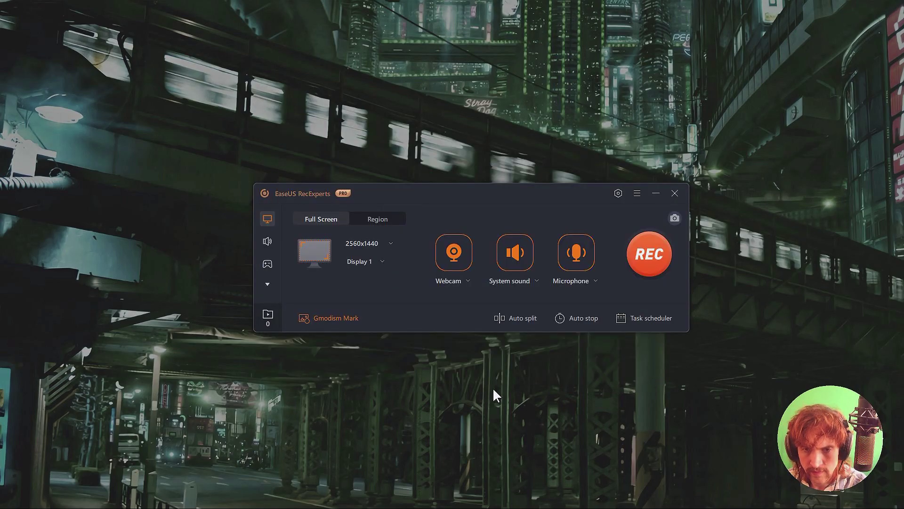
Review the auto split options with automatic splitting switched on, and close them without saving.
click(522, 321)
click(569, 246)
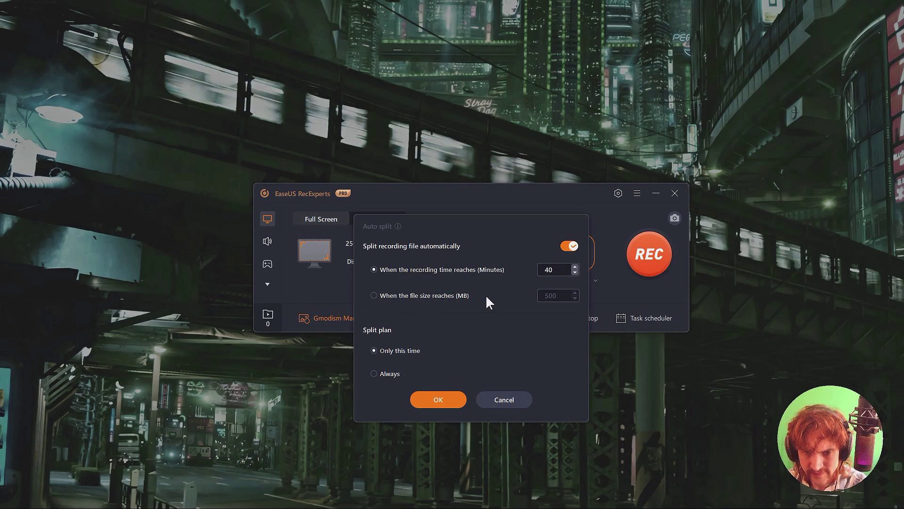
click(525, 395)
Examine the auto stop options, including the action for a completed recording, and the task scheduler.
click(577, 318)
click(569, 245)
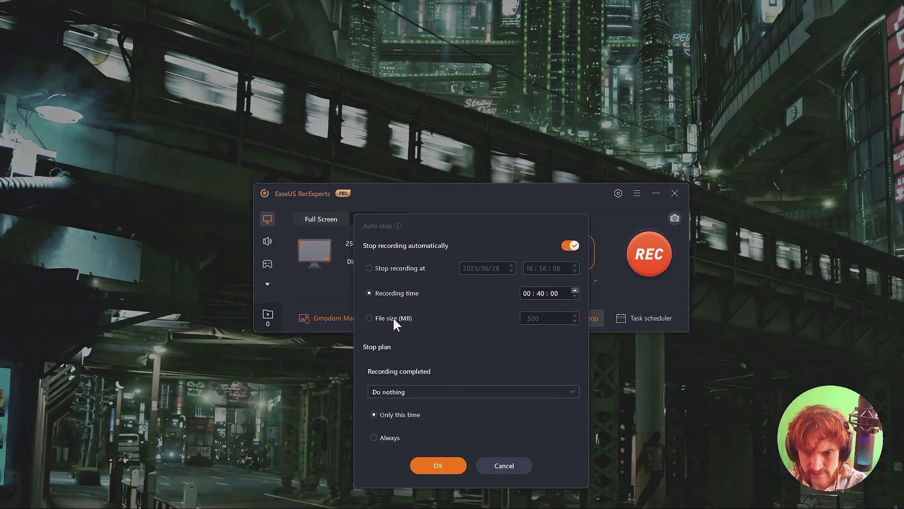
click(419, 394)
click(645, 318)
click(632, 169)
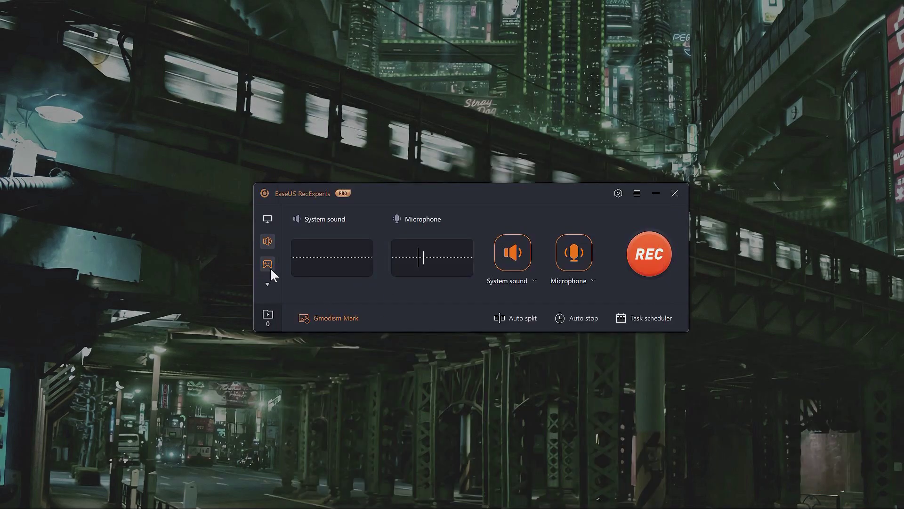
Look at the game selection in game recording mode and switch to webcam recording.
click(268, 265)
click(336, 280)
click(267, 284)
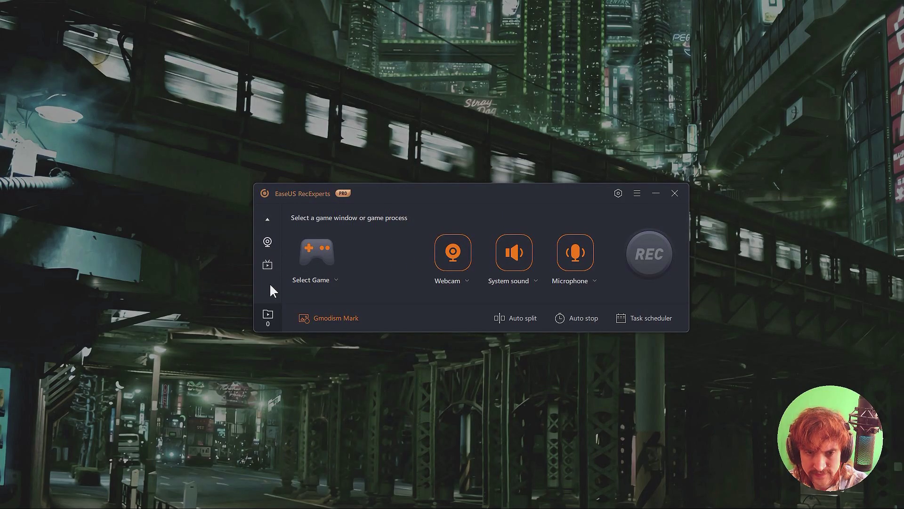
click(265, 240)
Turn on chroma cutout for the webcam recording and use the Studio background picture.
click(411, 381)
click(430, 404)
scroll(456, 367, down, 1)
click(434, 363)
click(417, 383)
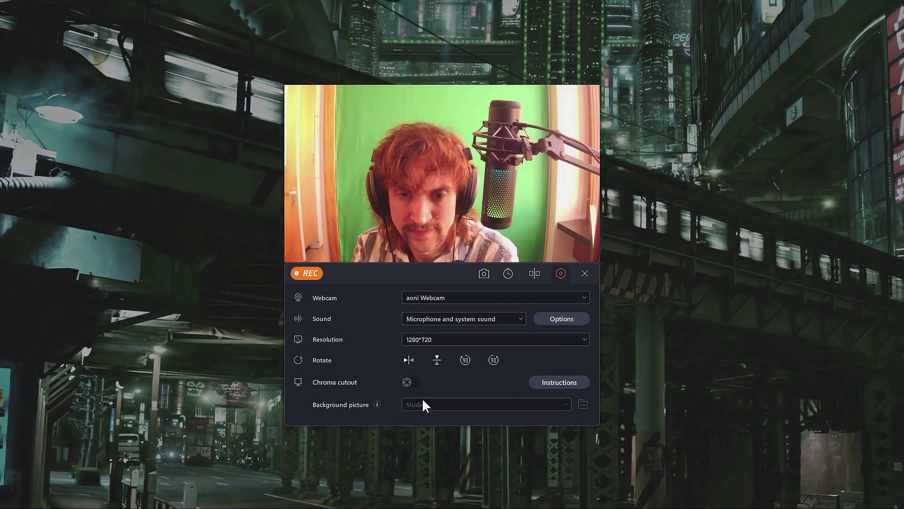
Try the Classroom and Warm color background pictures, toggling chroma cutout for comparison, and close the webcam recorder.
click(426, 405)
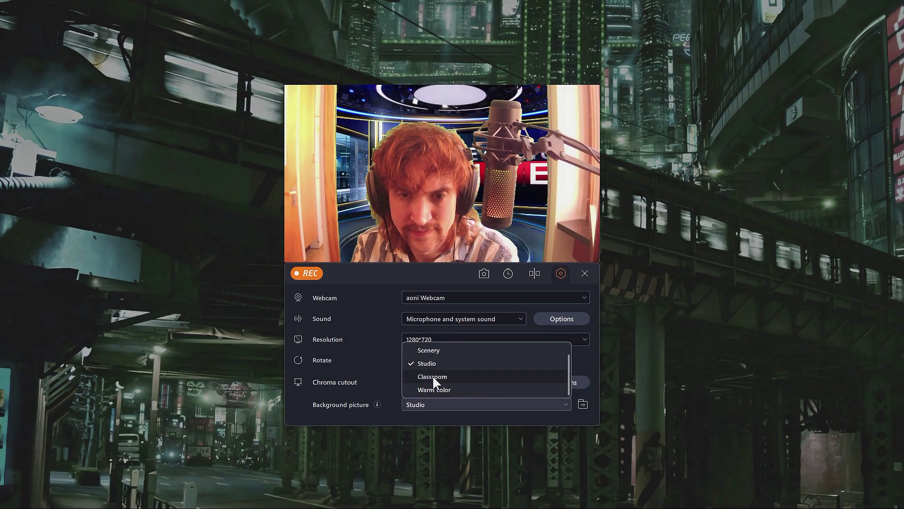
click(432, 375)
click(411, 382)
click(412, 383)
click(433, 404)
click(434, 389)
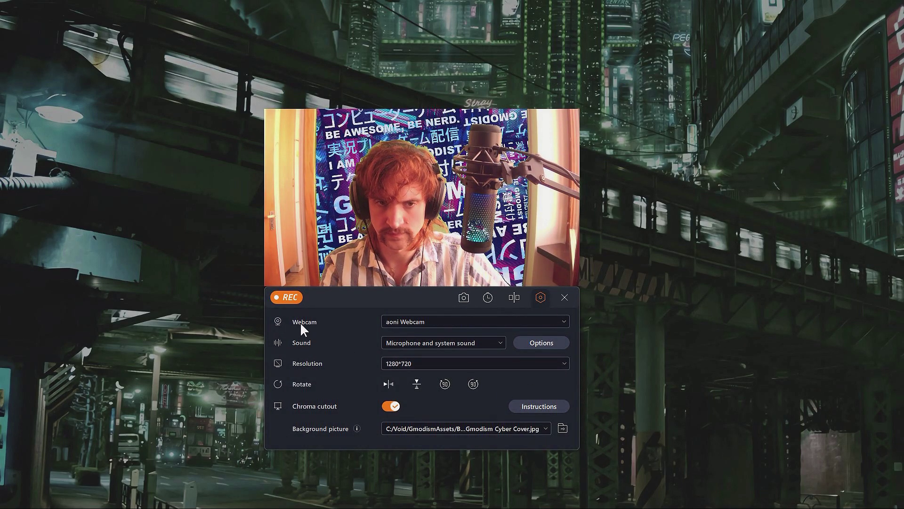
click(565, 297)
Open the webcam overlay's options and turn on its chroma cutout.
click(468, 281)
click(470, 337)
click(448, 348)
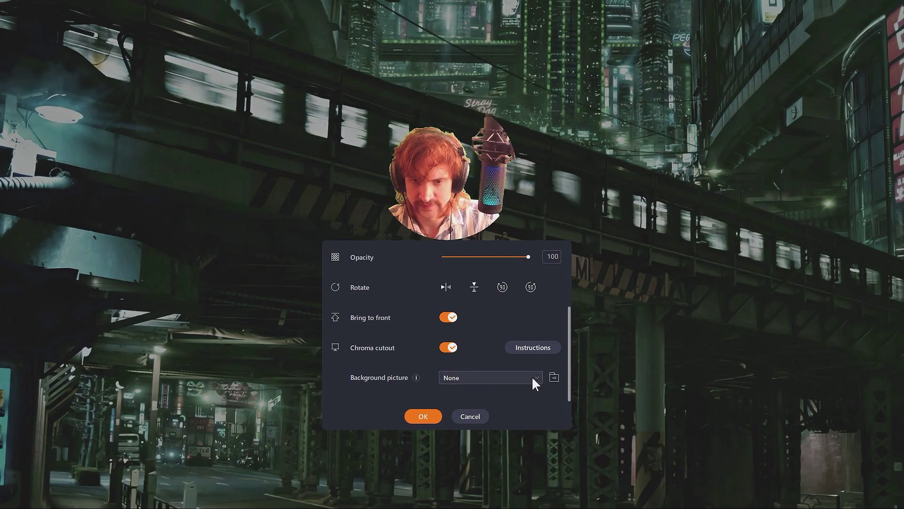
Use Gmodism Cyber Cover.jpg as the webcam overlay's background picture and adjust the overlay in the preview.
click(532, 377)
scroll(491, 360, up, 1)
scroll(491, 361, down, 1)
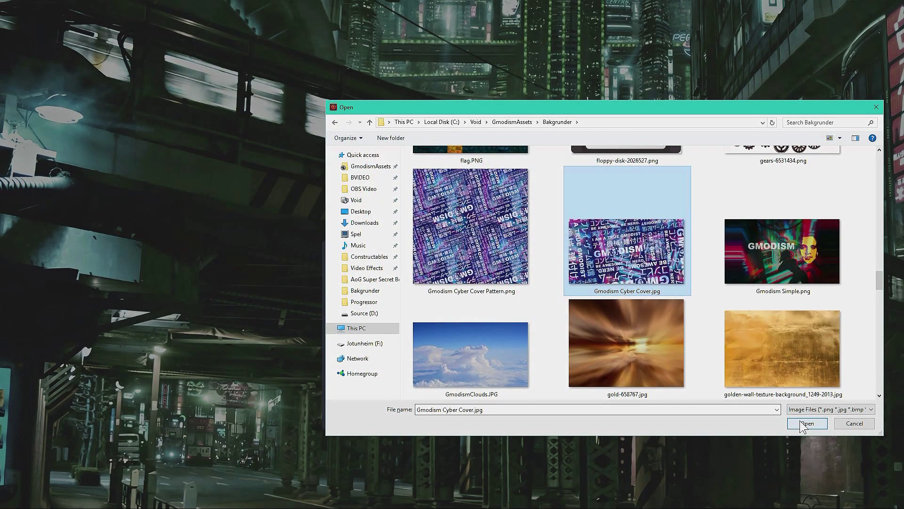
click(805, 422)
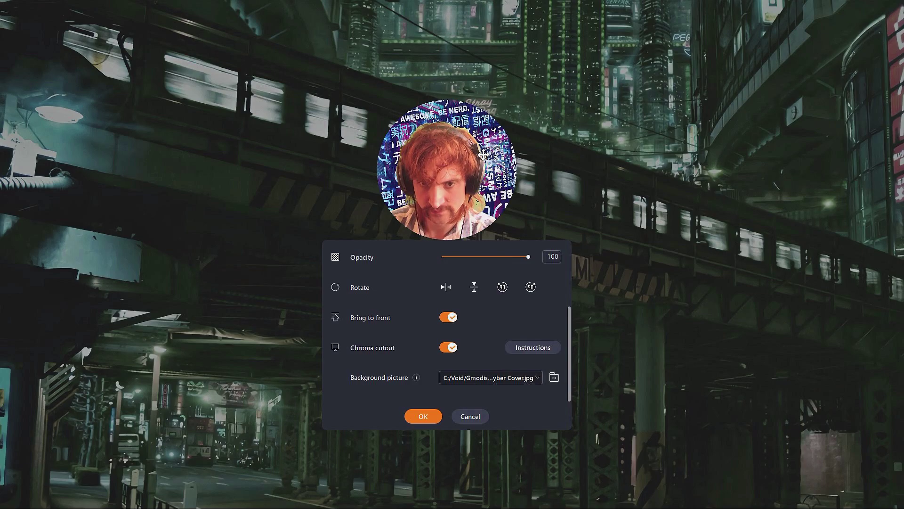
drag(484, 155, 480, 164)
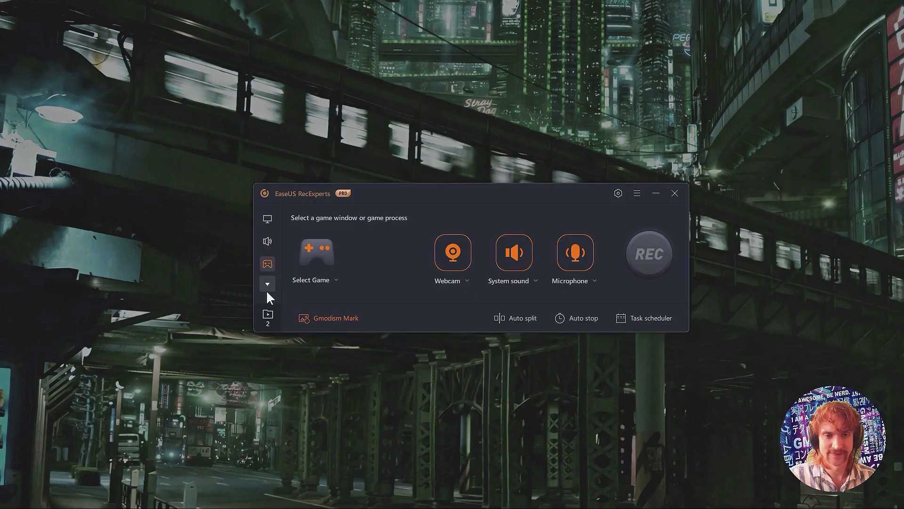
View the saved webcam screenshots in the recordings list, show only pictures, and close the list.
click(267, 318)
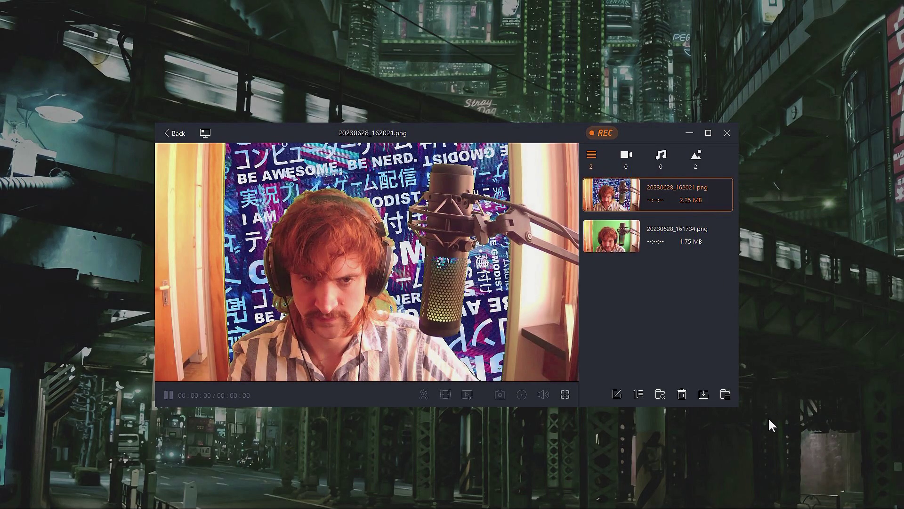
click(665, 235)
click(665, 192)
click(701, 163)
click(727, 133)
Examine the recording settings for hotkeys, mouse cursor and game overlay information.
click(266, 257)
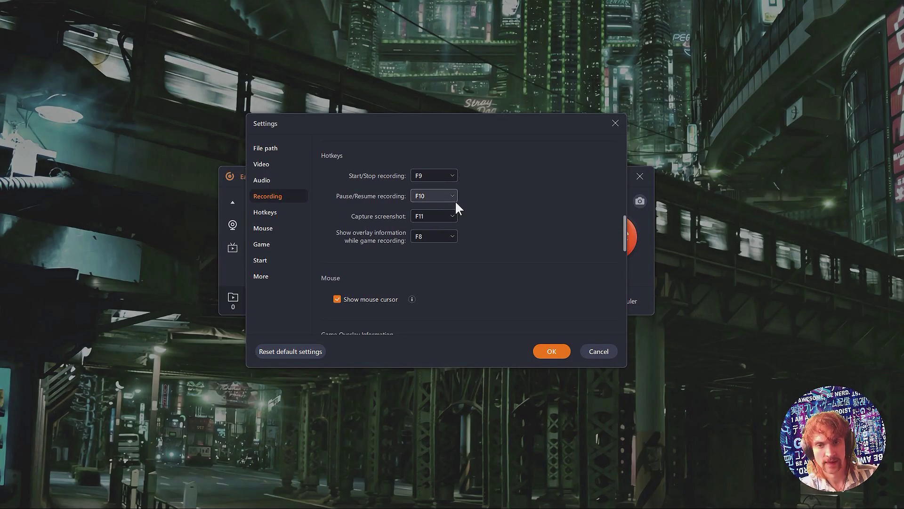
scroll(531, 250, down, 3)
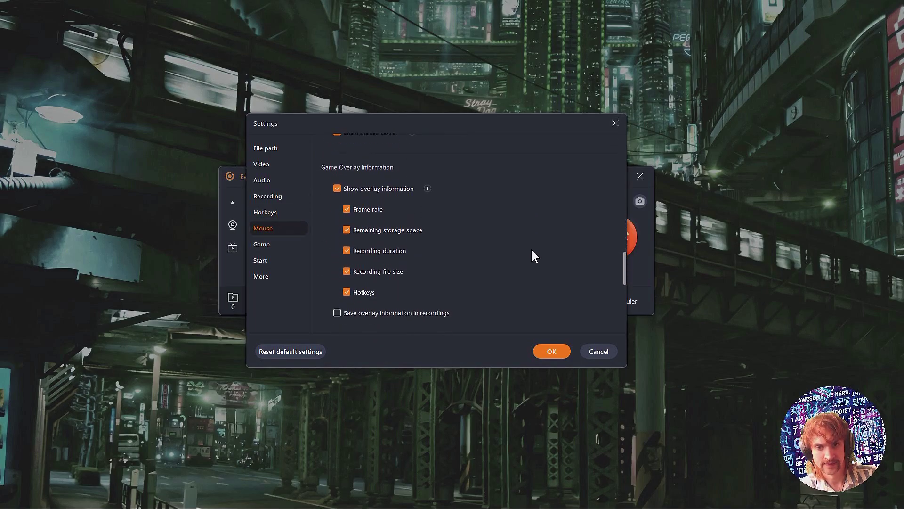
scroll(532, 250, down, 2)
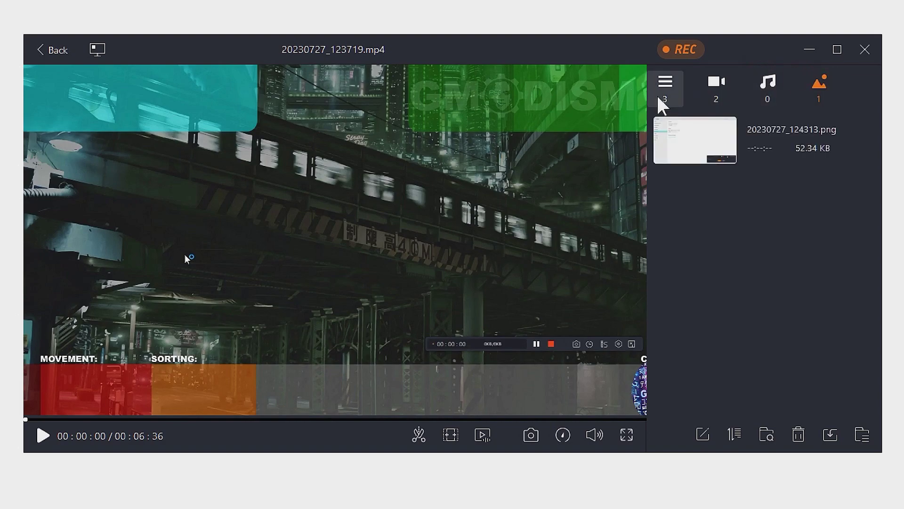
Show all recorded files and briefly play 20230727_123719.mp4, pausing it near the start.
click(659, 98)
click(45, 437)
click(44, 438)
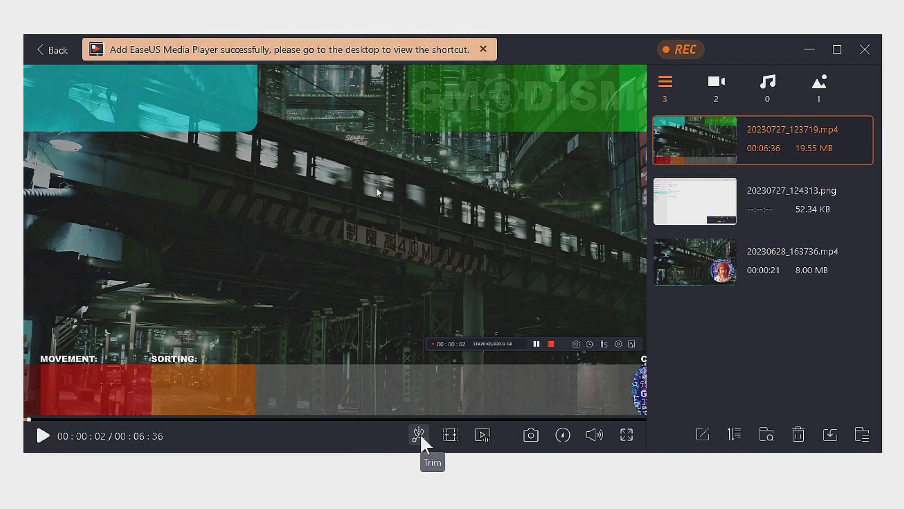
Trim 20230727_123719.mp4 to the range 00:01:36.308 to 00:06:34.135 and export it as a new clip.
click(43, 436)
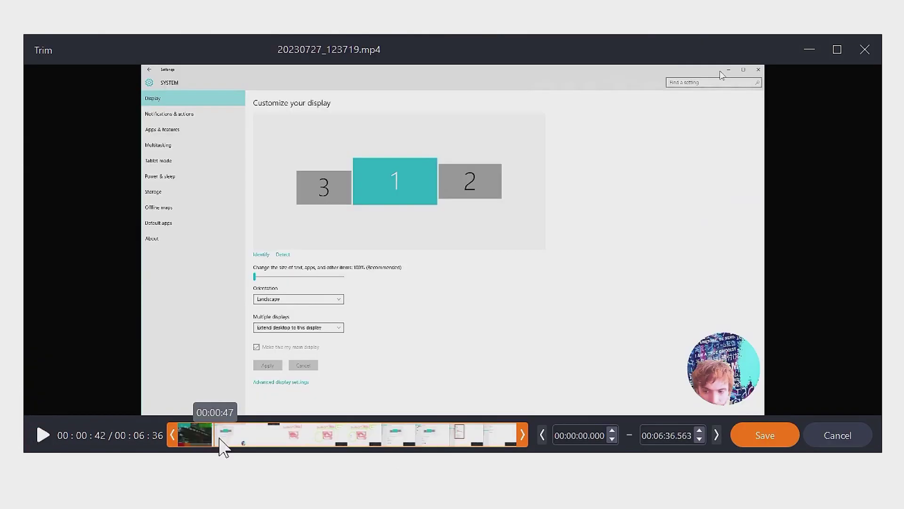
drag(222, 440, 248, 461)
drag(522, 443, 520, 443)
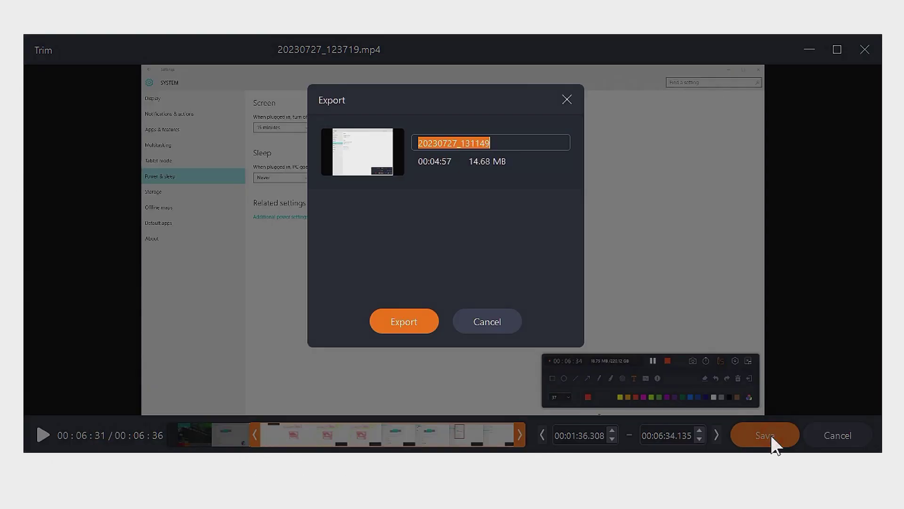
click(395, 325)
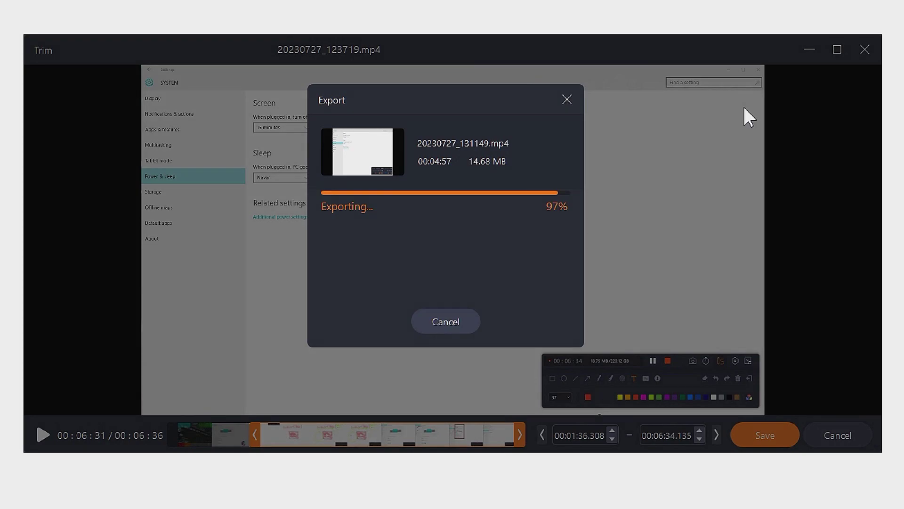
click(441, 322)
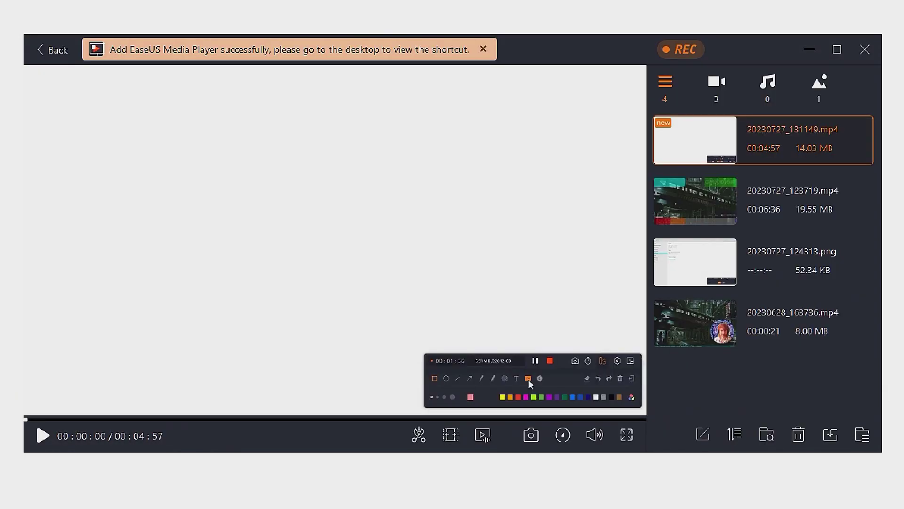
Play the trimmed clip at a playback speed of 1.25.
click(565, 439)
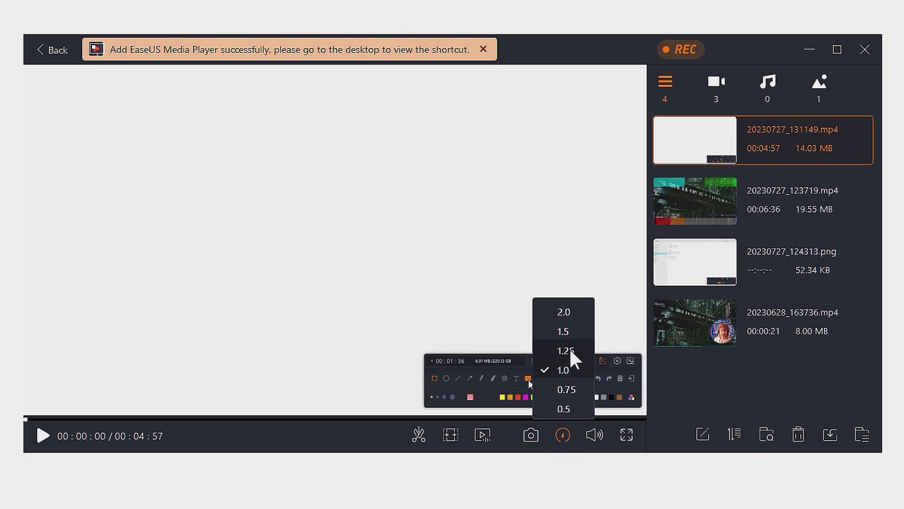
click(572, 351)
click(565, 438)
click(570, 349)
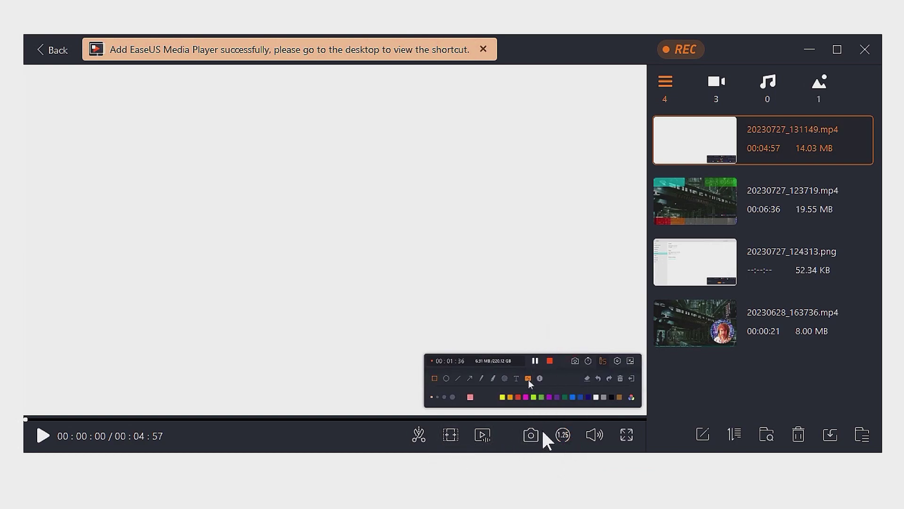
click(41, 434)
Raise the playback speed to 2.0, skip to about 00:01:06 in the trimmed clip and pause it.
click(563, 435)
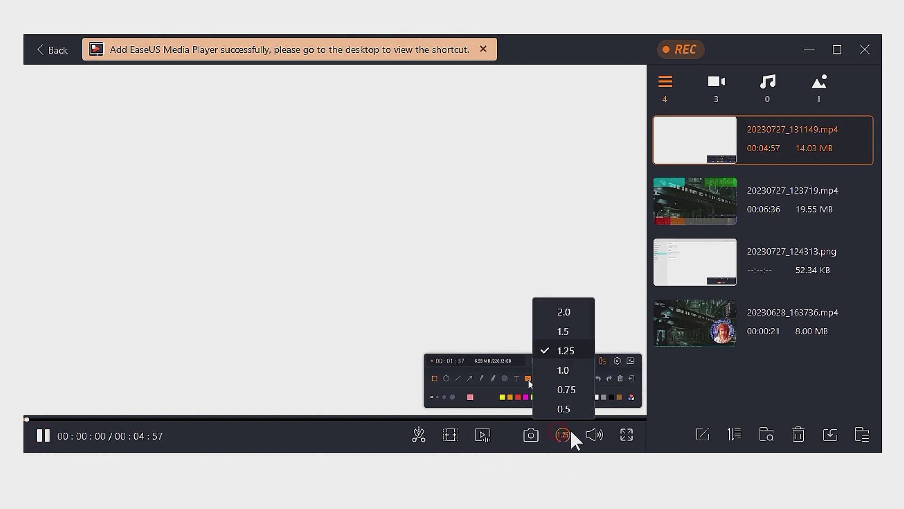
click(575, 312)
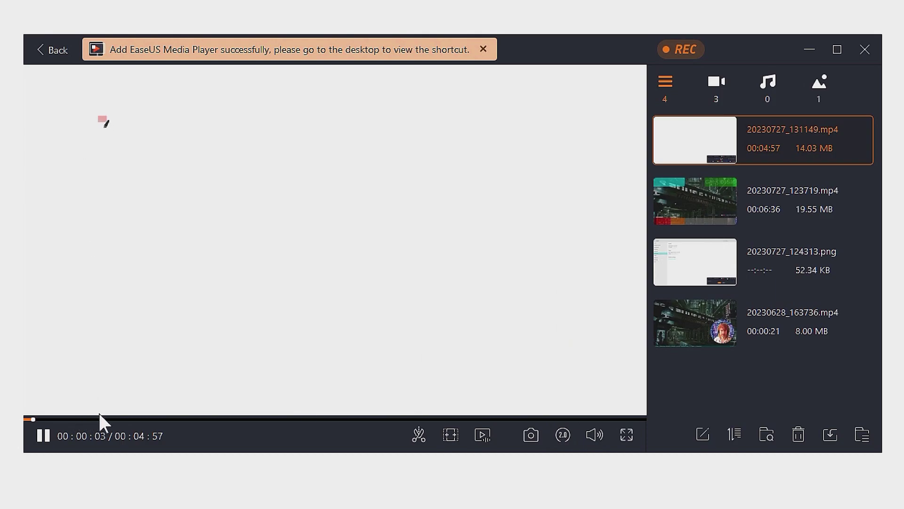
click(162, 417)
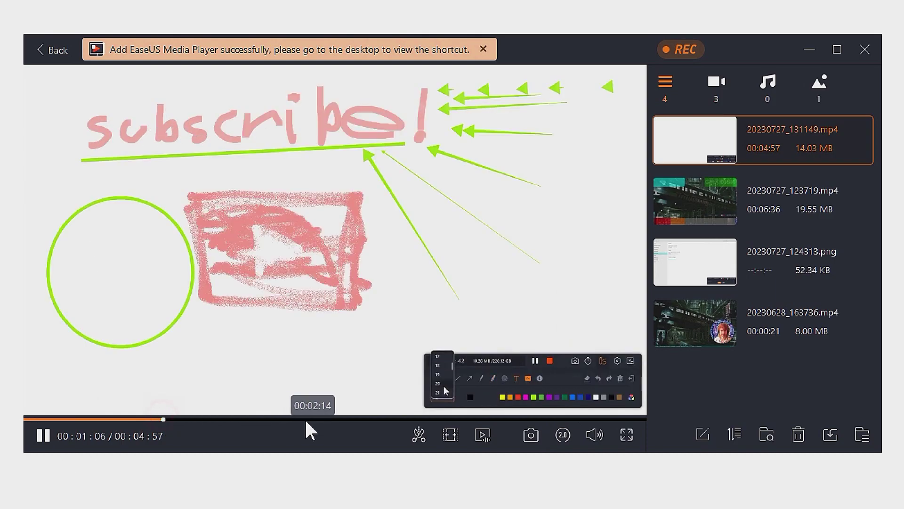
click(38, 441)
Give the trimmed clip the opening title GMODISM with subtitle "Subscribe now" in Source Code Pro Semibold over the metal texture picture.
click(449, 443)
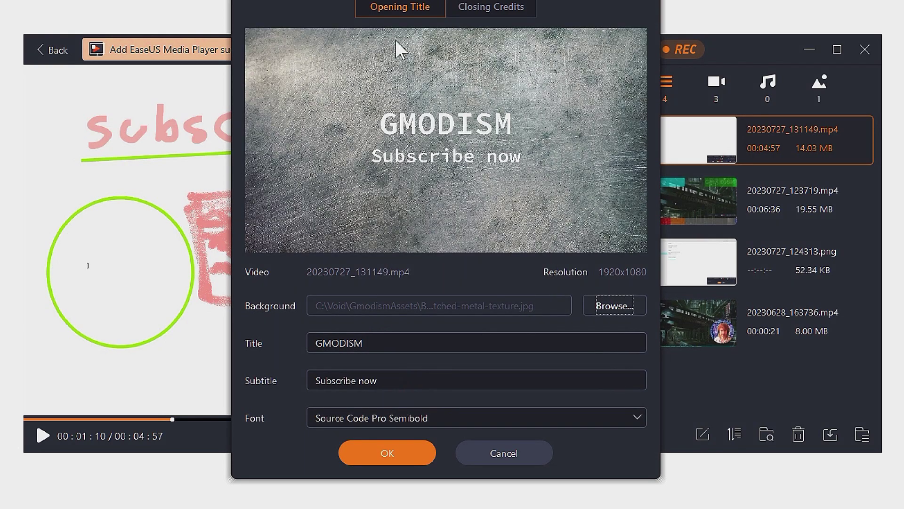
click(480, 10)
click(407, 6)
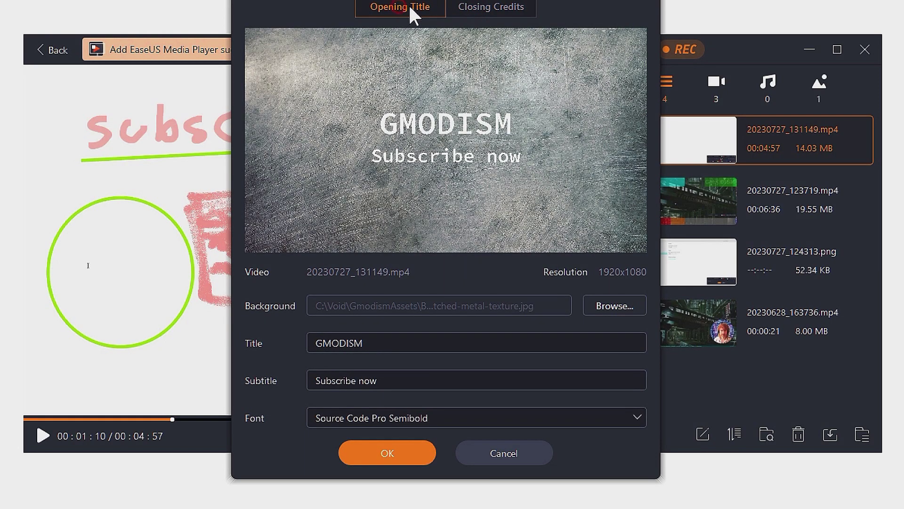
Set the closing credits title to "End" and subtitle to "OK", and export the titled clip.
click(518, 8)
double_click(325, 345)
text(End)
drag(352, 380, 298, 382)
text(OK)
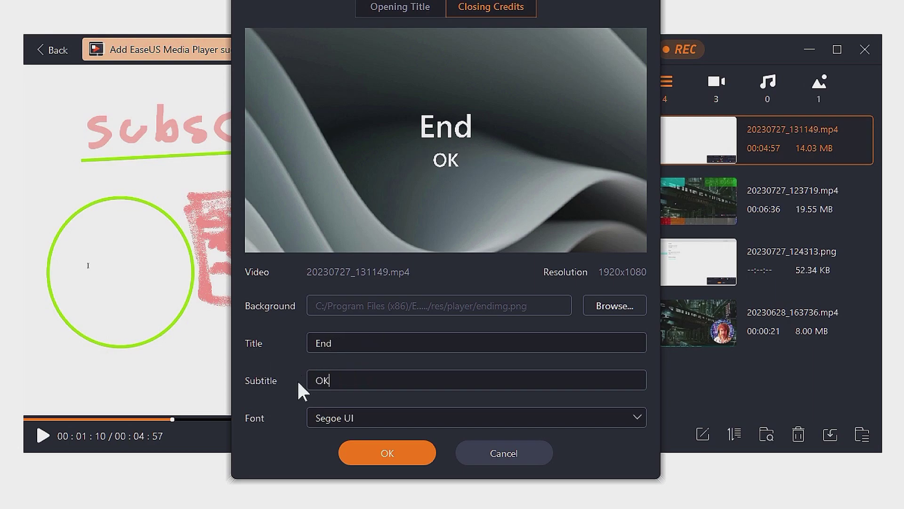
click(392, 454)
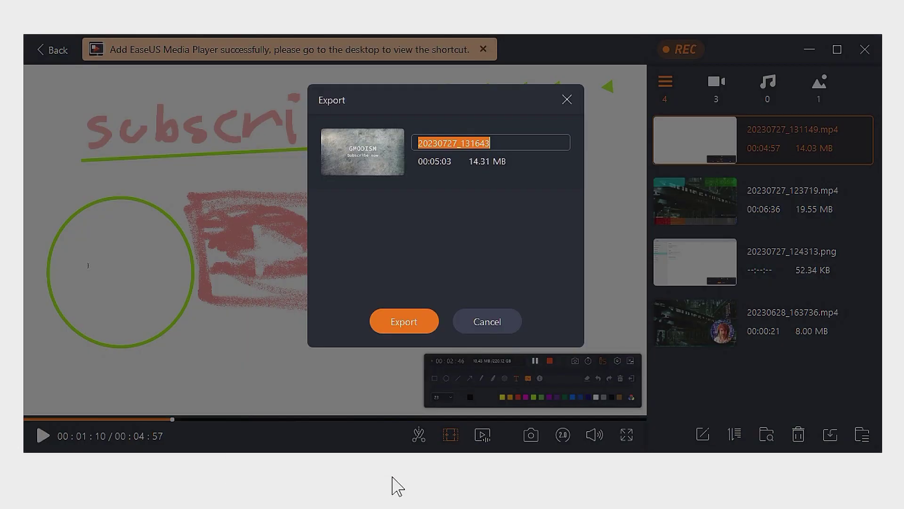
click(396, 325)
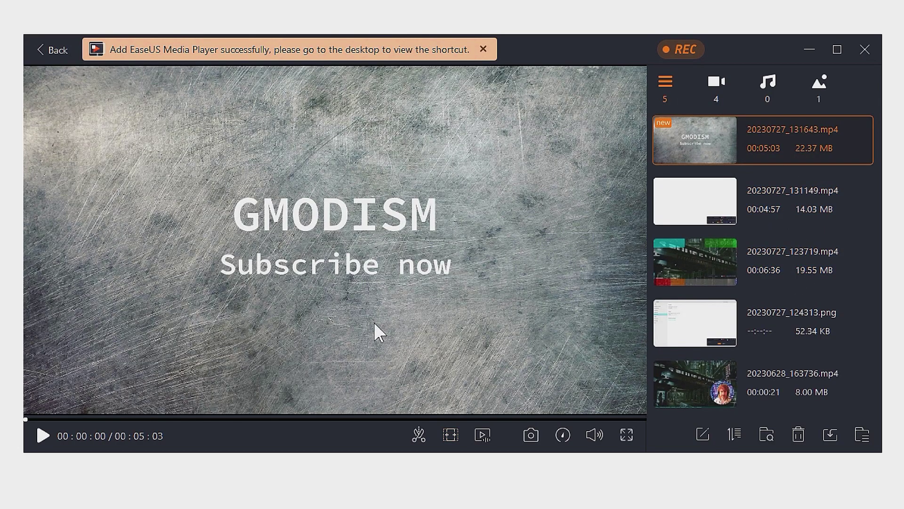
Play the exported clip and skip through its timeline to the end to check the opening title and closing credits.
click(43, 436)
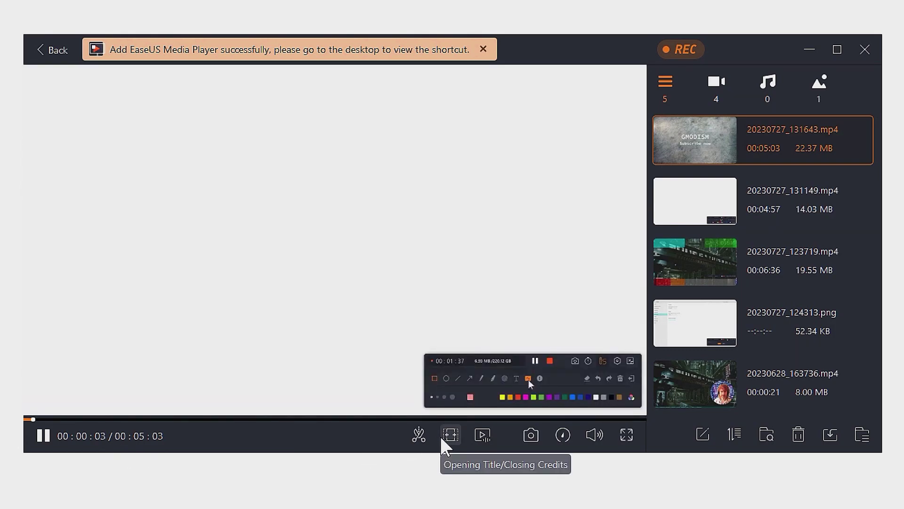
click(78, 420)
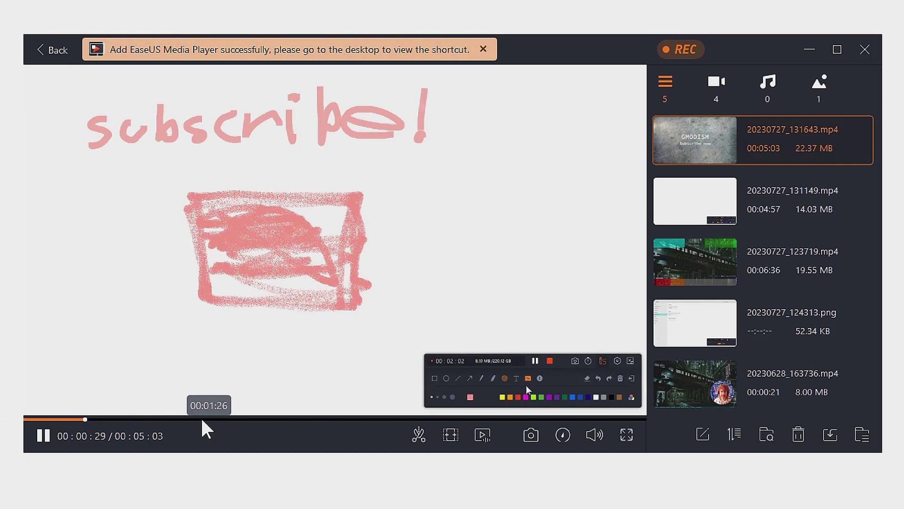
click(203, 419)
click(344, 419)
click(467, 418)
click(539, 420)
click(574, 418)
click(636, 419)
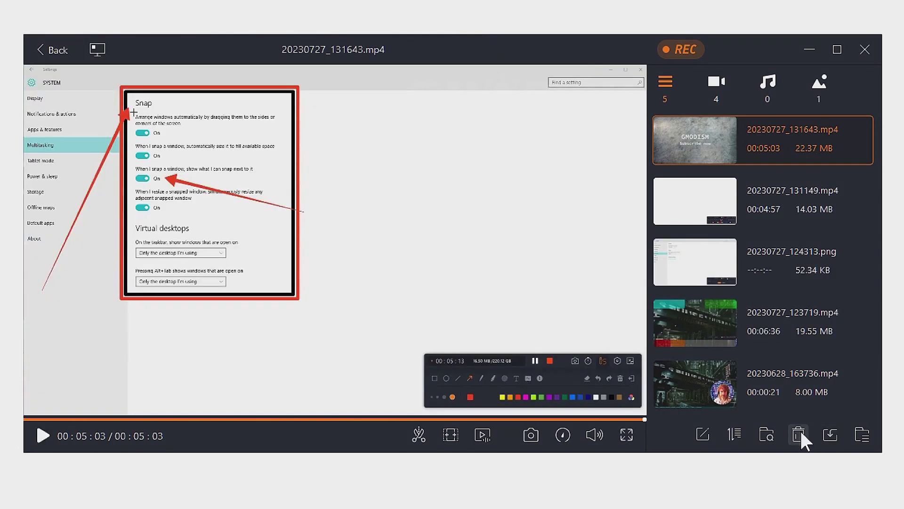
Try to delete 20230727_131643.mp4 from the recordings list, and cancel.
click(799, 435)
click(503, 325)
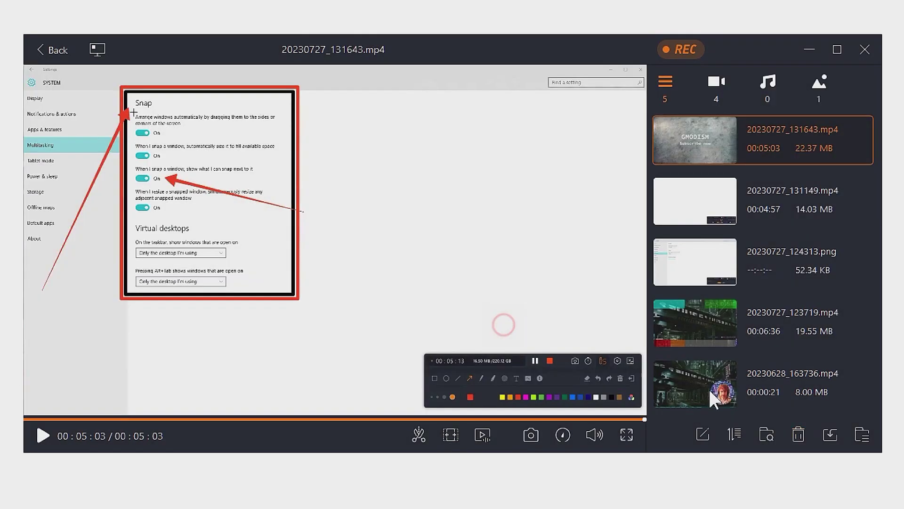
Select all recordings for bulk file management and browse for a destination folder to move them to.
click(862, 434)
click(286, 141)
click(621, 377)
key(Escape)
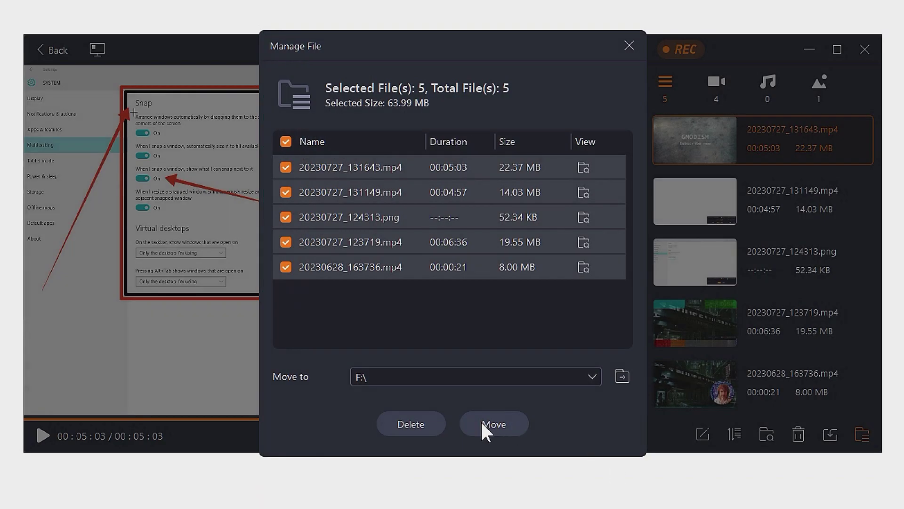
Close file management and remove 20230727_131149.mp4 from the recordings list, leaving deletion of the local file off.
click(629, 46)
click(697, 208)
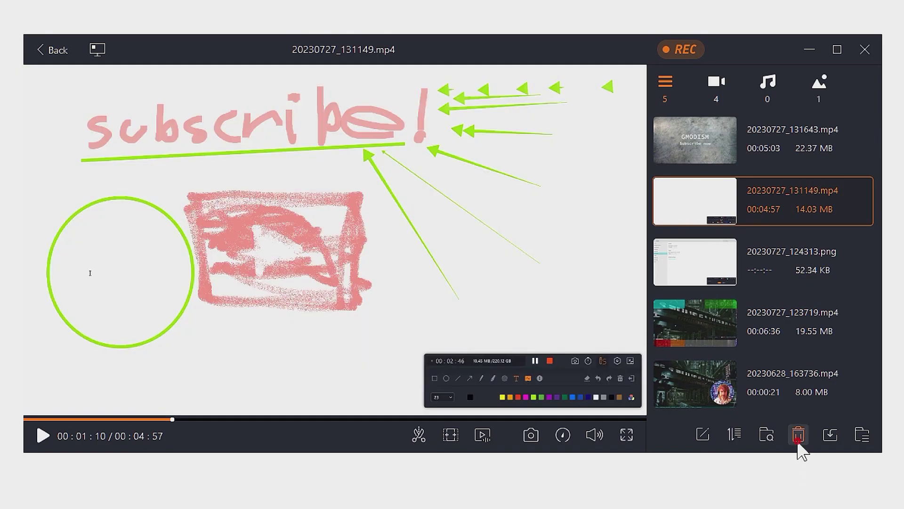
click(799, 434)
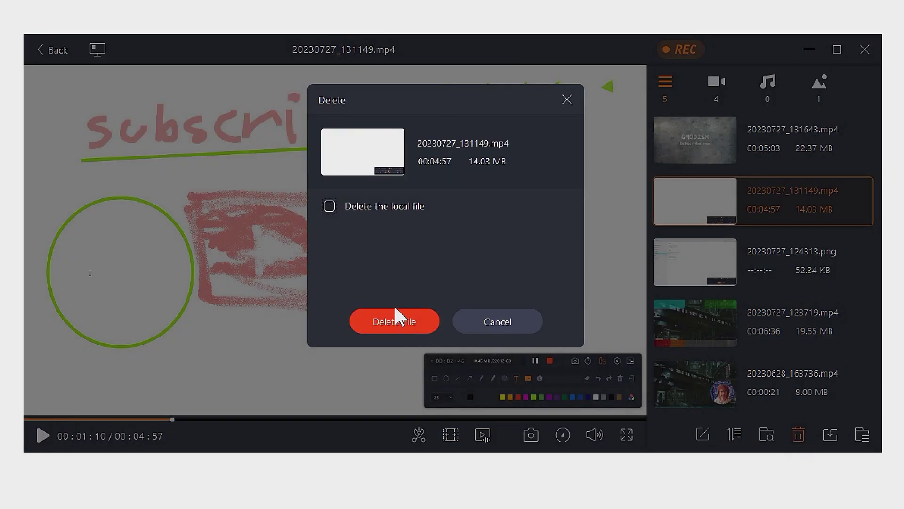
click(330, 208)
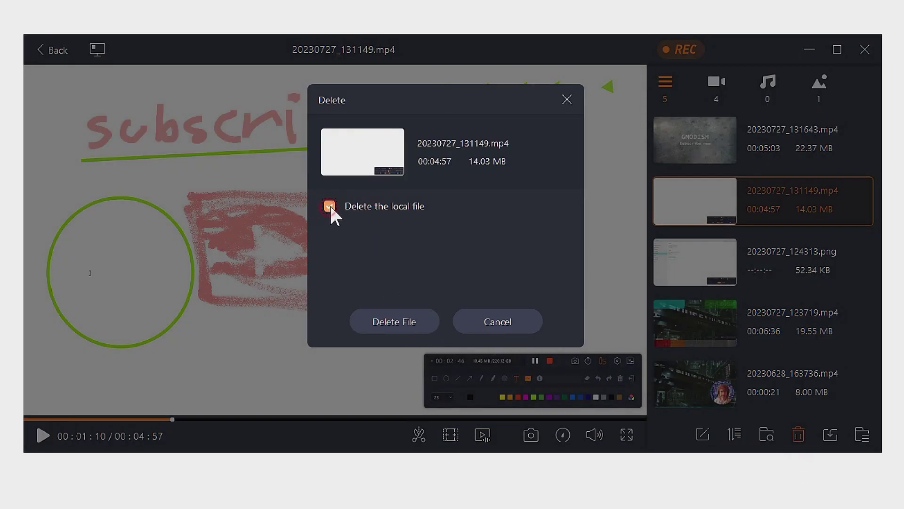
click(330, 207)
click(411, 330)
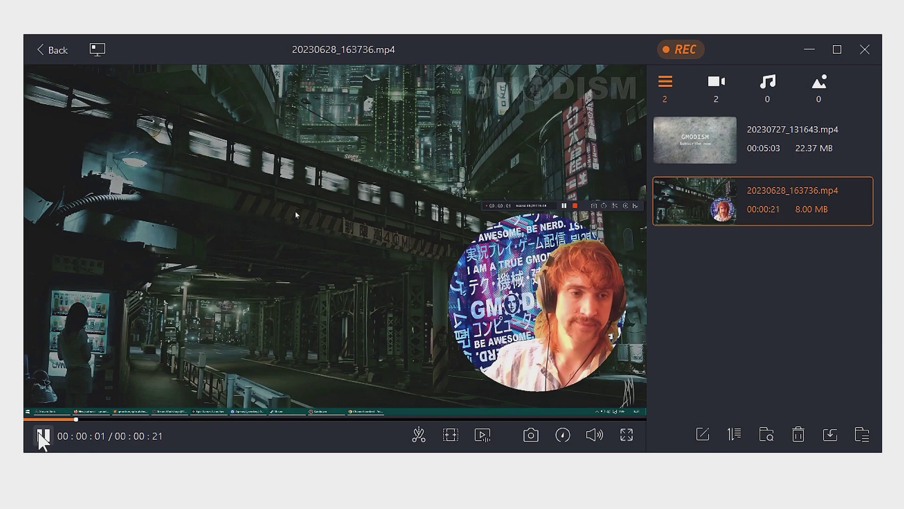
Pause playback, reveal 20230628_163736.mp4 in its storage folder from file management, and look over the recordings saved there.
click(40, 431)
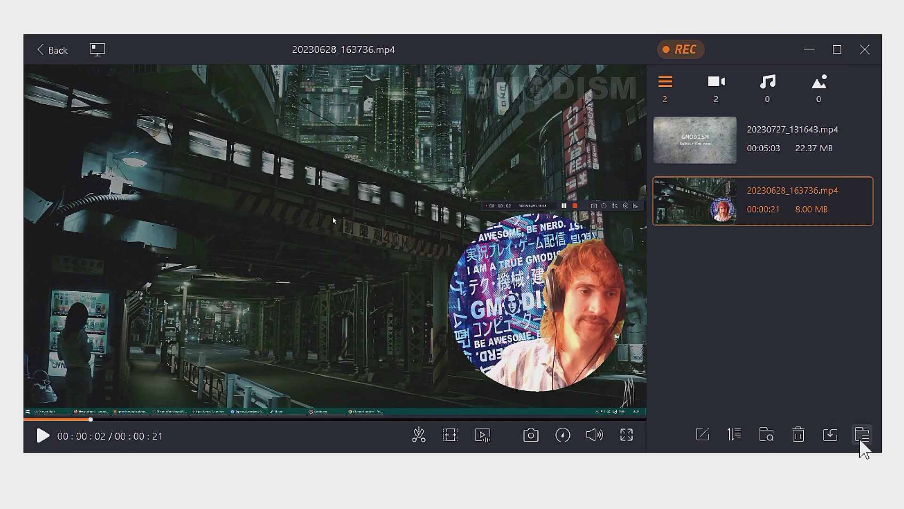
click(861, 443)
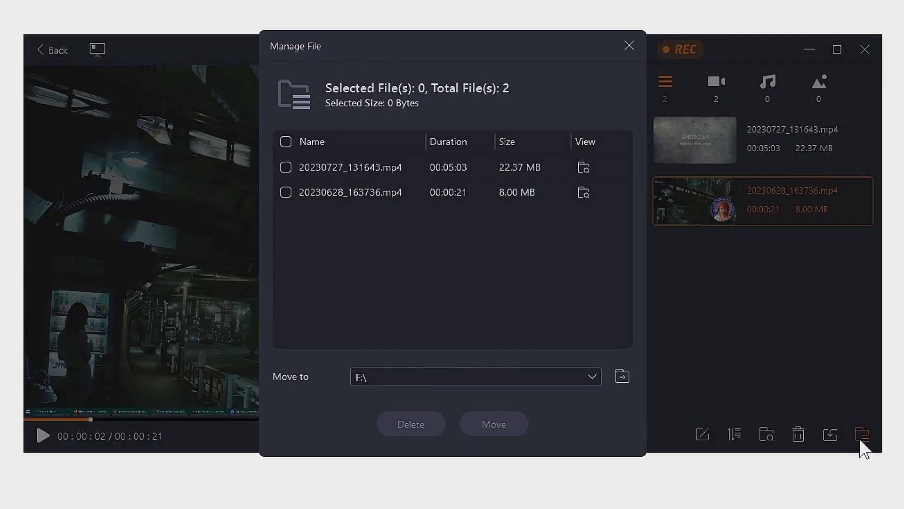
click(583, 191)
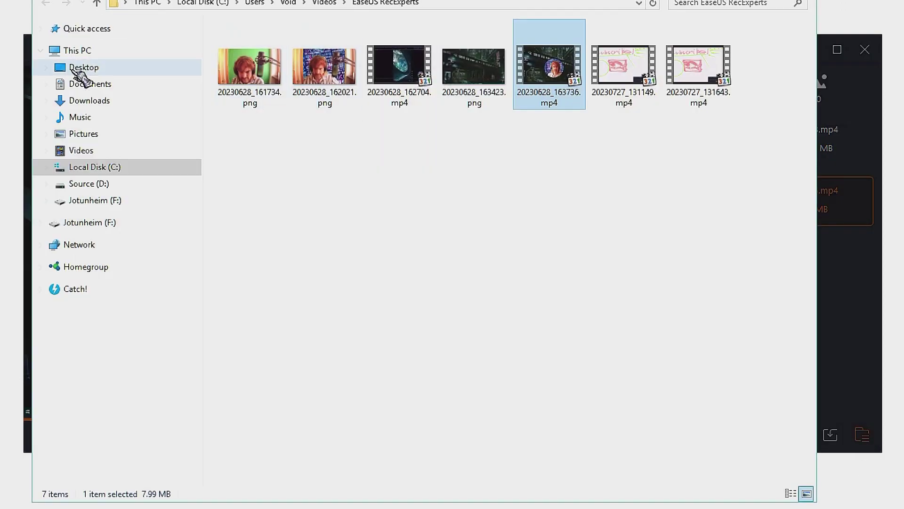
click(650, 137)
click(622, 59)
click(700, 66)
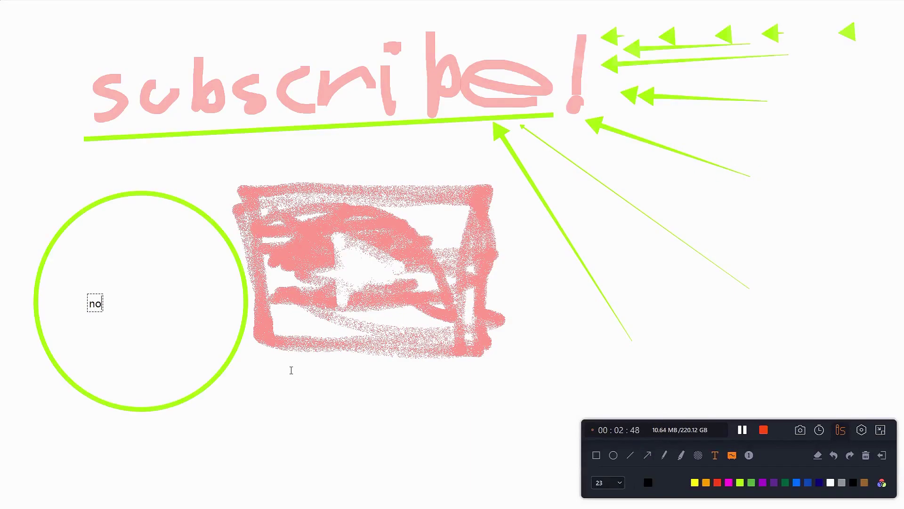
Set the annotation text size to 37 and add the text "now" inside the green circle.
click(618, 482)
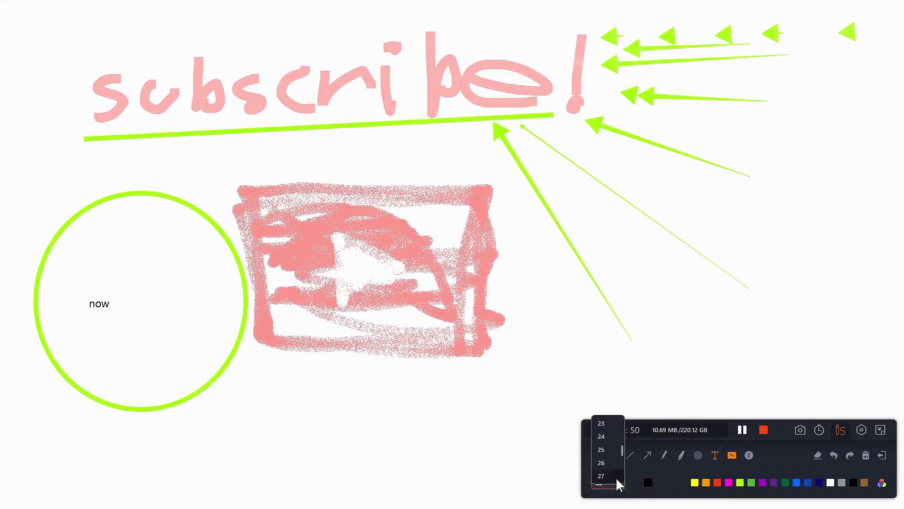
click(602, 471)
text(now)
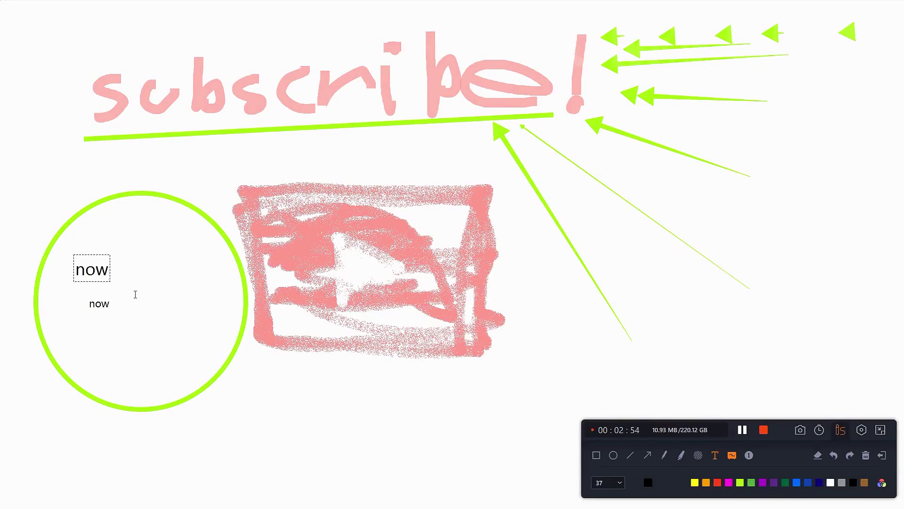
click(650, 320)
Place a series of sequential number markers, starting at 1, in the area around the green arrows.
click(749, 455)
click(676, 182)
click(694, 214)
click(741, 211)
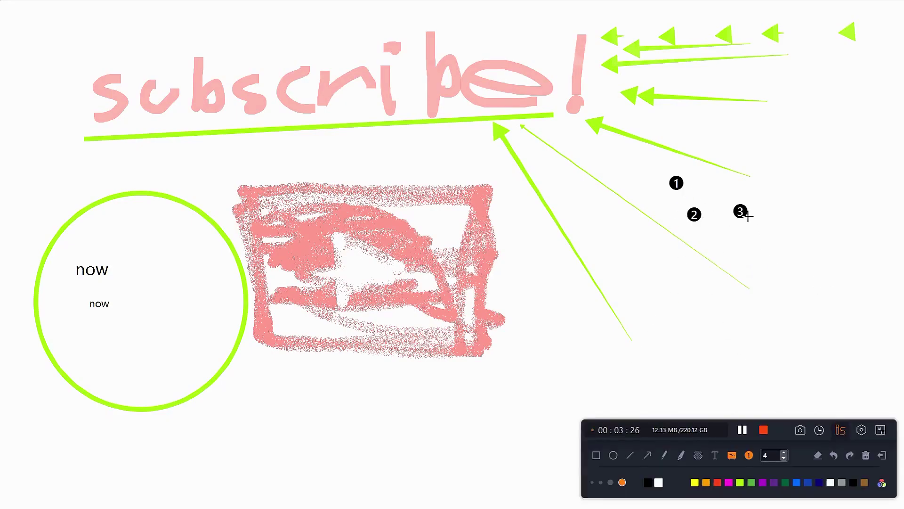
click(715, 177)
click(776, 148)
click(812, 172)
click(825, 235)
click(743, 284)
click(581, 278)
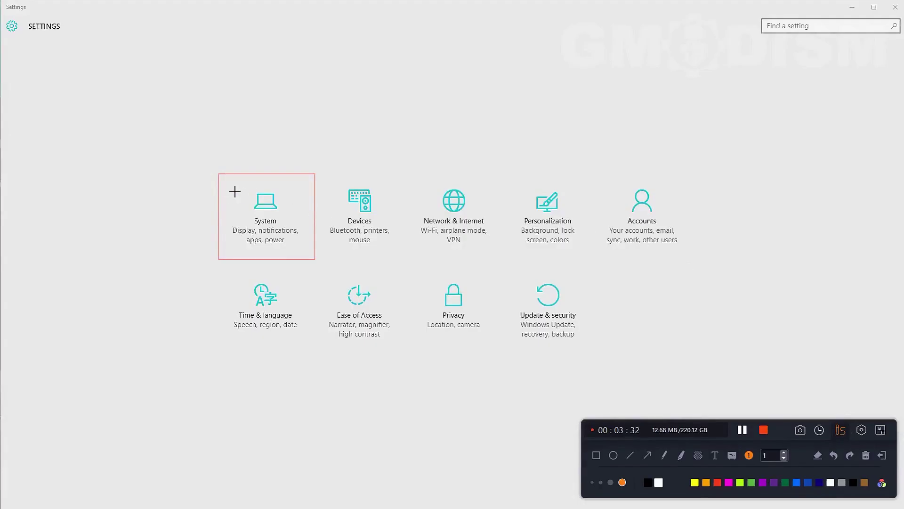
Place a number 1 marker on the System tile, exit annotation mode, and open the System settings.
click(228, 184)
click(883, 456)
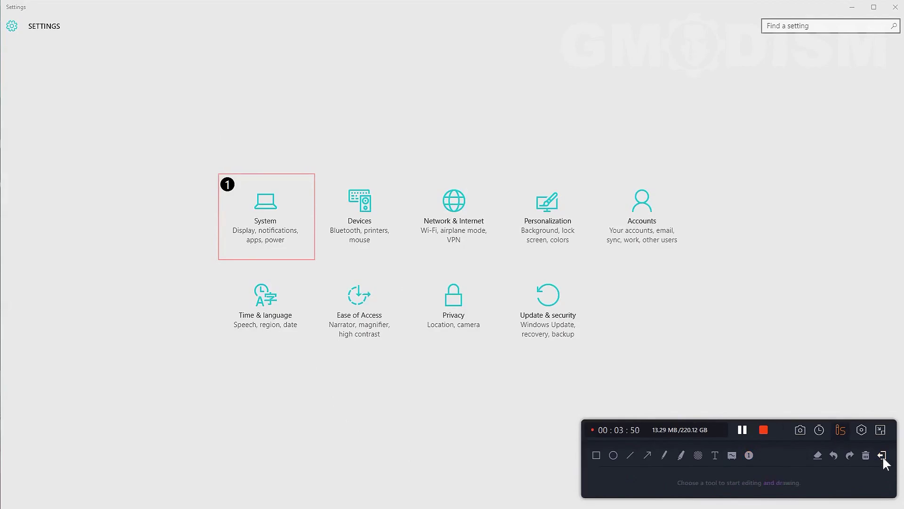
click(247, 211)
Resume annotating and draw a black arrow pointing to Notifications & actions.
click(871, 451)
click(648, 455)
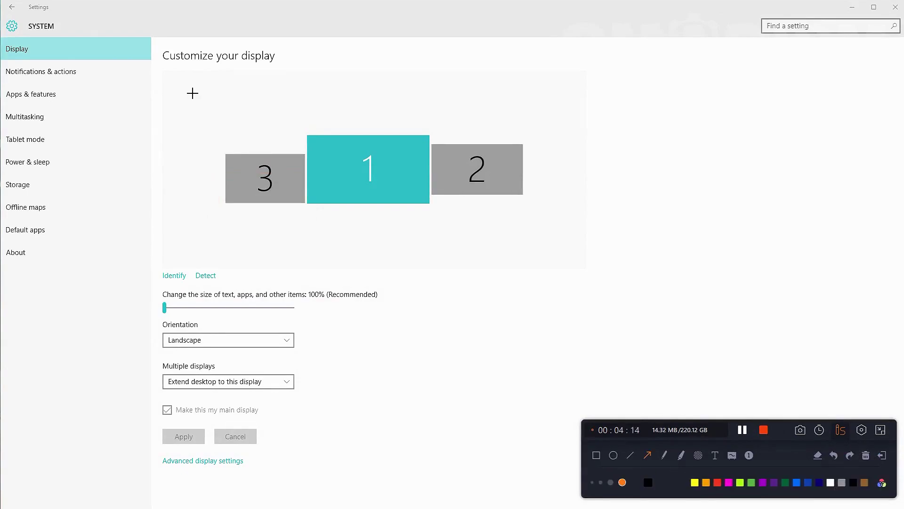
drag(194, 88, 87, 80)
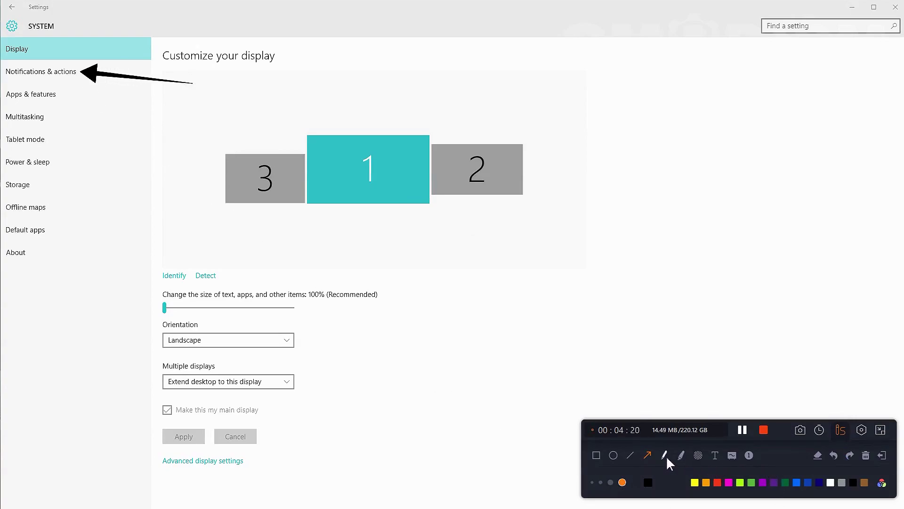
Place number markers 1 to 6 beside Apps & features, Power & sleep and Cancel, and on displays 3, 1 and 2.
click(748, 455)
click(66, 170)
click(274, 445)
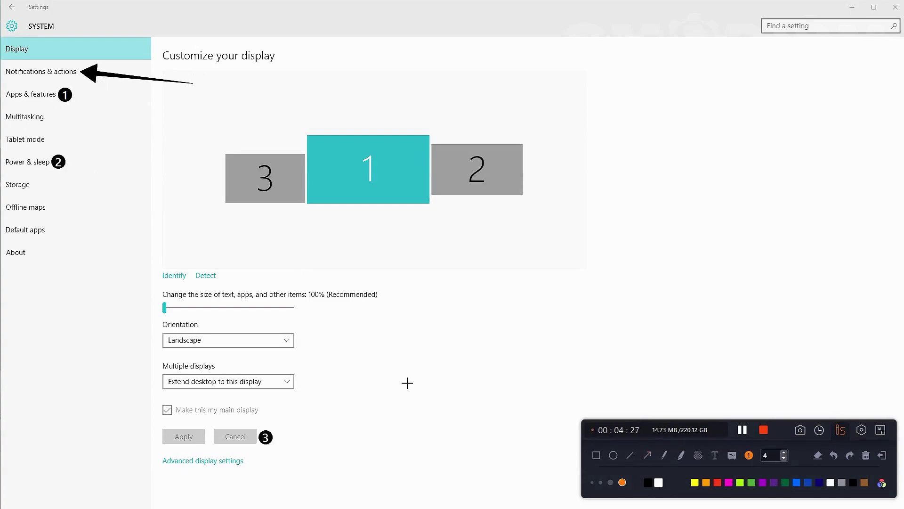
click(883, 434)
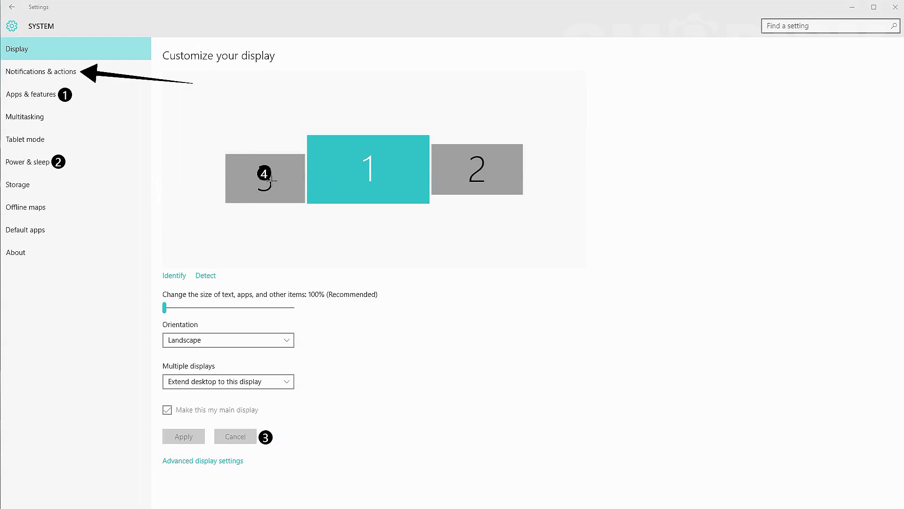
click(451, 162)
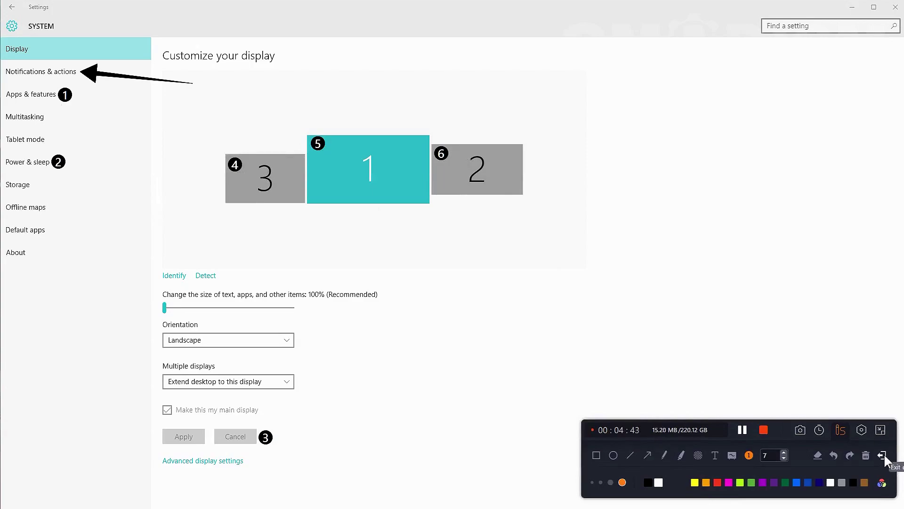
Erase the number markers on the three displays and clear all remaining annotations.
click(818, 455)
click(438, 156)
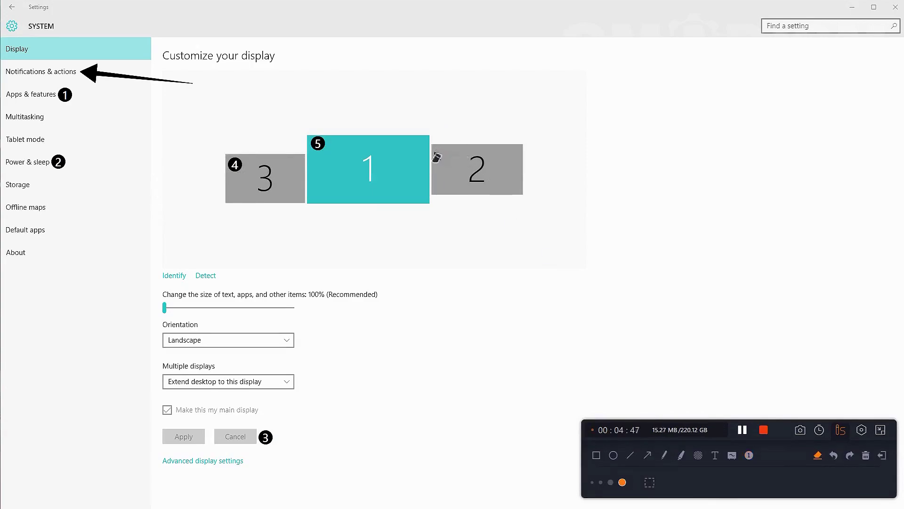
click(318, 143)
click(235, 165)
click(865, 455)
Open the Multitasking settings and frame the Snap and Virtual desktops options with a black rectangle inside a red one.
click(35, 111)
click(597, 455)
mouse_move(186, 61)
mouse_down()
mouse_move(418, 384)
mouse_move(418, 343)
mouse_move(394, 335)
mouse_up()
click(718, 482)
mouse_move(140, 30)
mouse_down()
mouse_move(438, 343)
mouse_move(406, 348)
mouse_up()
Draw red arrows to the third Snap toggle and the Snap heading, and place a number marker beside the first toggle.
mouse_move(407, 214)
mouse_down()
mouse_move(688, 234)
mouse_move(223, 208)
mouse_move(211, 171)
mouse_up()
mouse_move(28, 327)
mouse_down()
mouse_move(154, 73)
mouse_move(154, 81)
mouse_move(169, 67)
mouse_up()
click(749, 455)
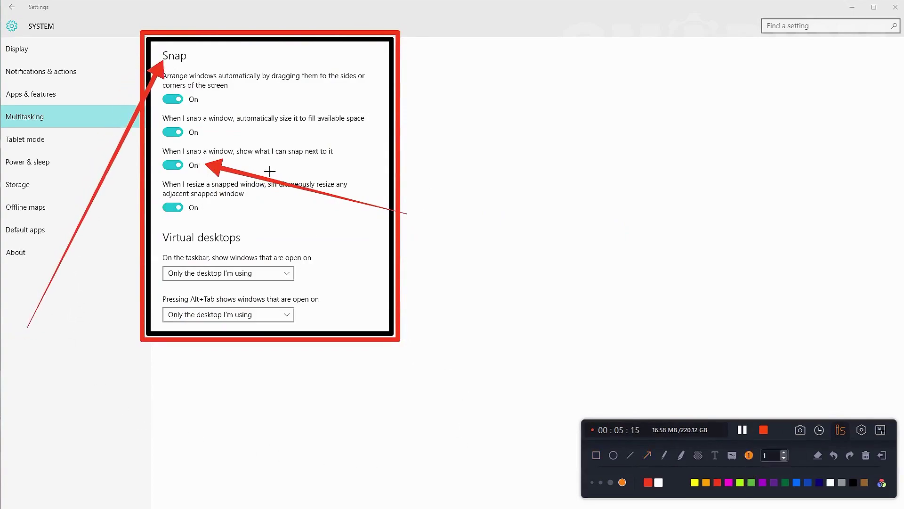
click(208, 96)
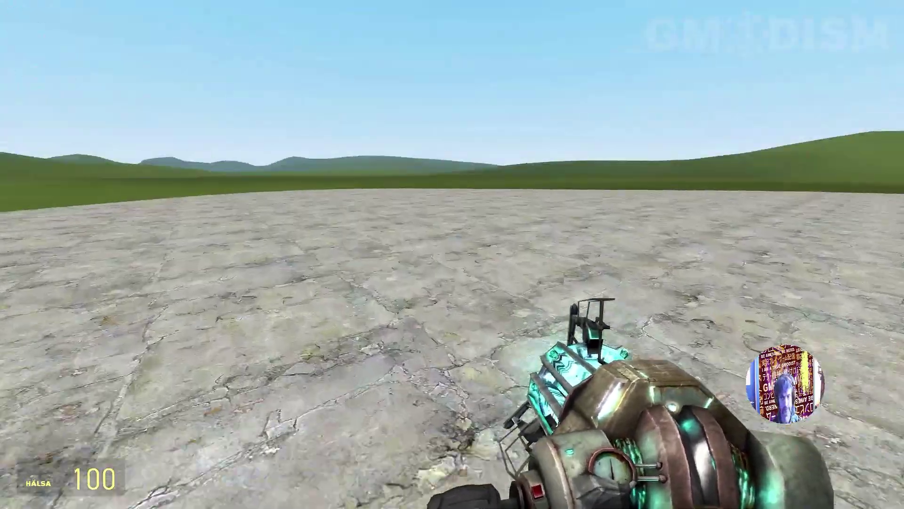
key(c)
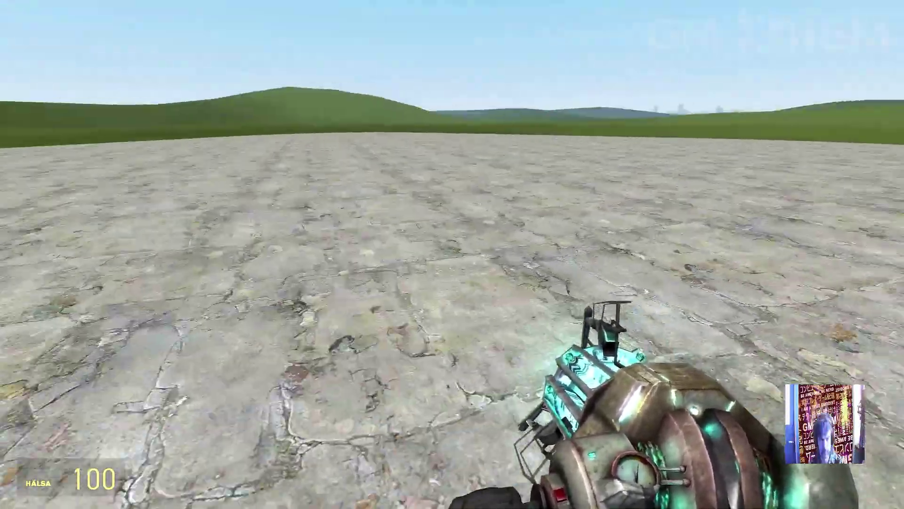
key(c)
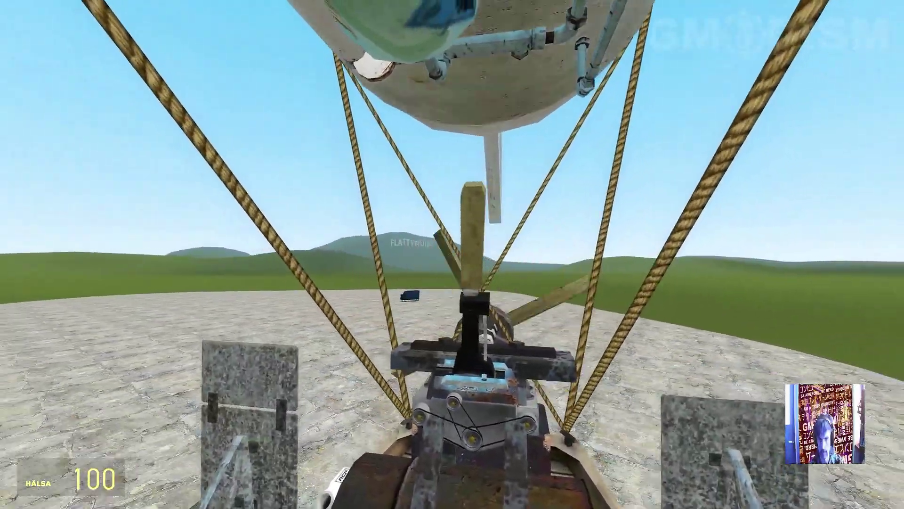
key(e)
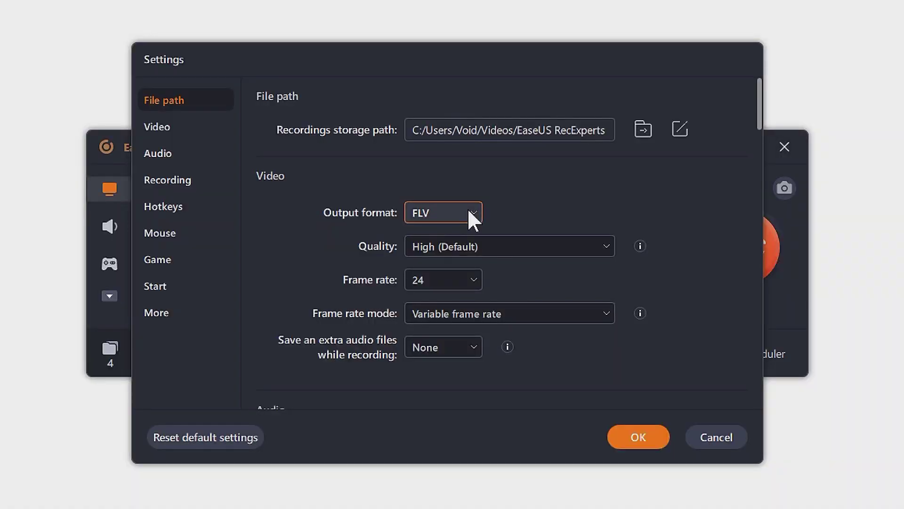
Browse the video output format and quality options, keeping FLV and High (Default).
click(467, 209)
drag(481, 254, 478, 292)
scroll(449, 247, up, 1)
click(445, 237)
click(440, 209)
click(448, 278)
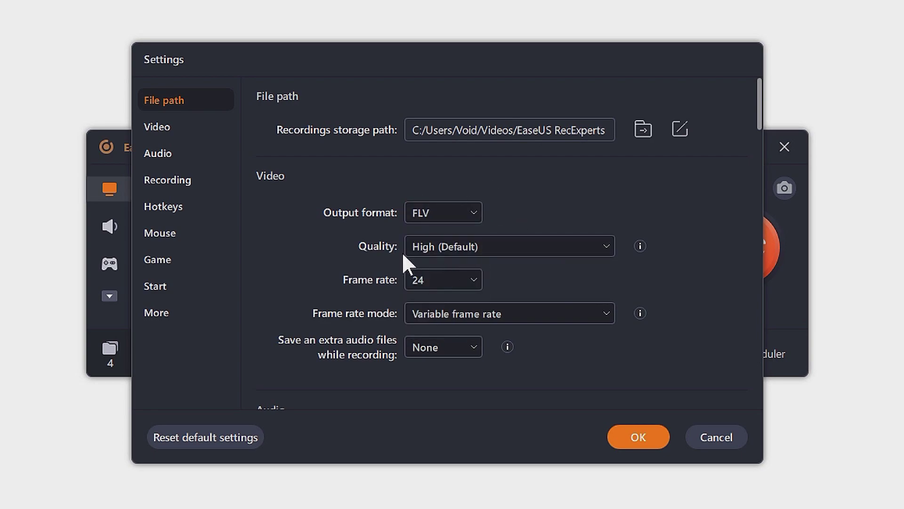
click(510, 240)
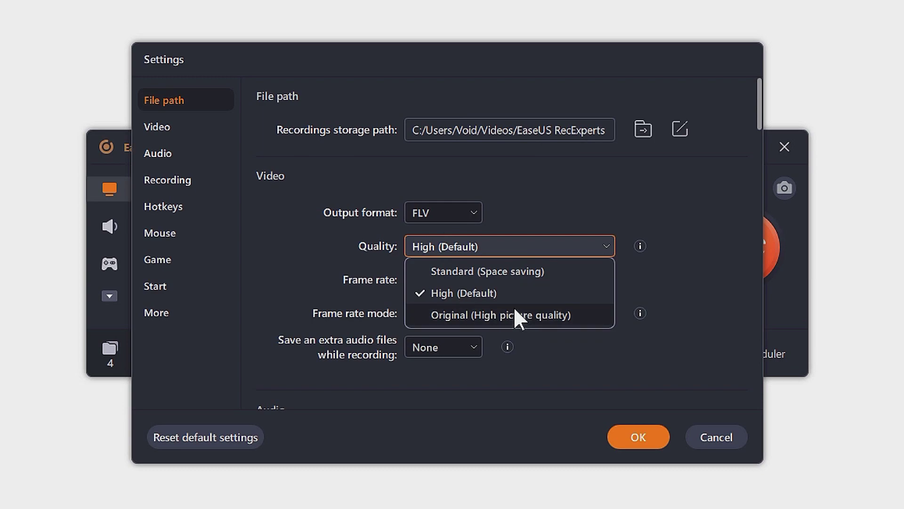
click(504, 294)
Try a video frame rate of 144 and settle on 60.
click(450, 283)
scroll(443, 390, down, 3)
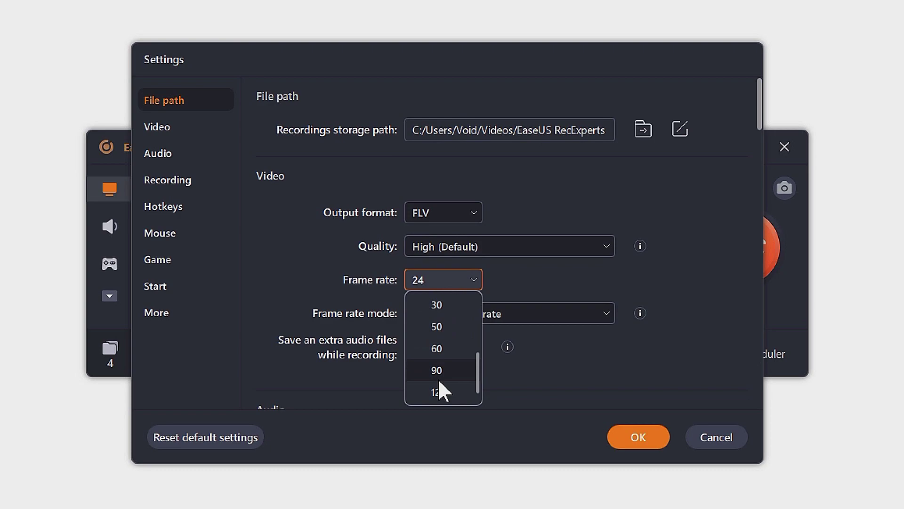
click(444, 391)
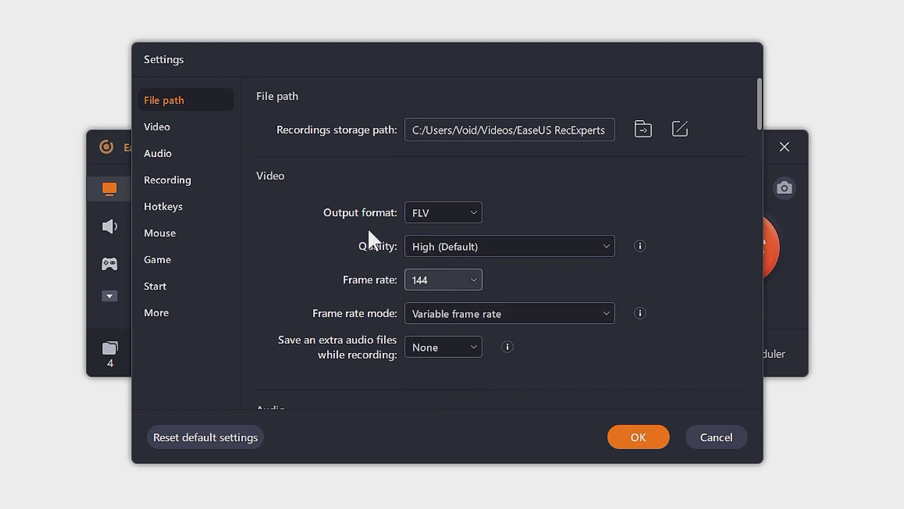
click(446, 279)
click(446, 338)
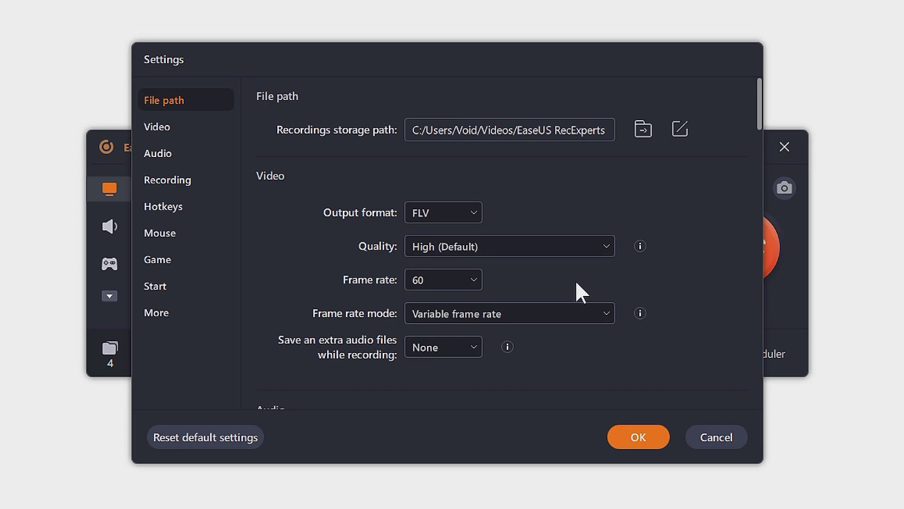
Try the Constant frame rate mode and switch back to Variable frame rate.
click(551, 309)
click(524, 360)
scroll(682, 317, down, 3)
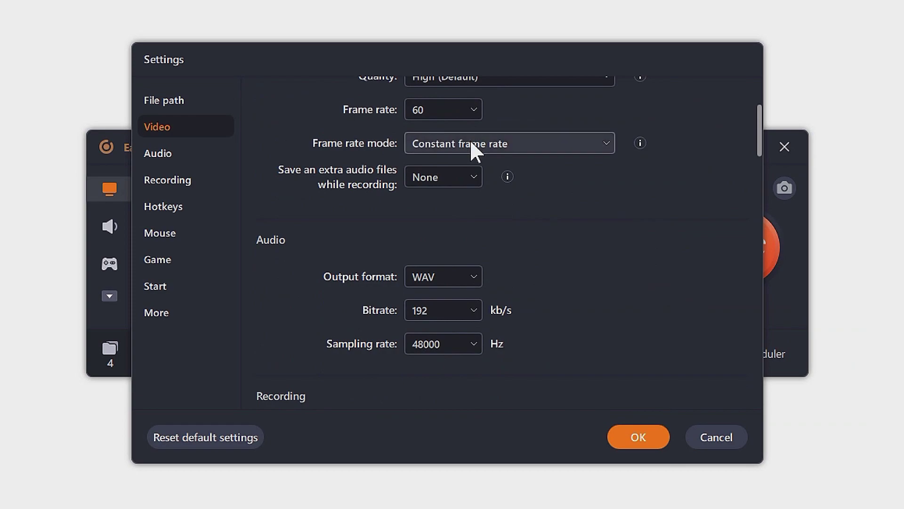
click(470, 139)
click(469, 171)
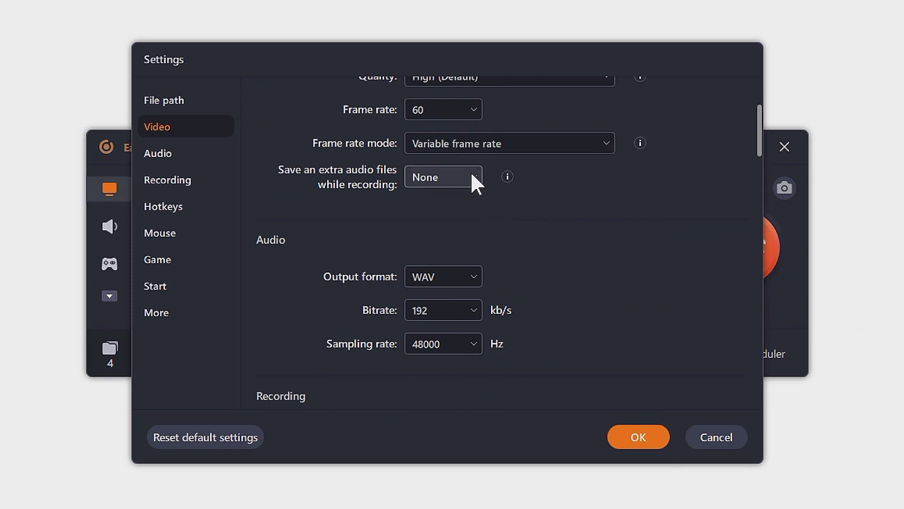
Examine the format options for saving extra audio files while recording, keeping None.
click(445, 181)
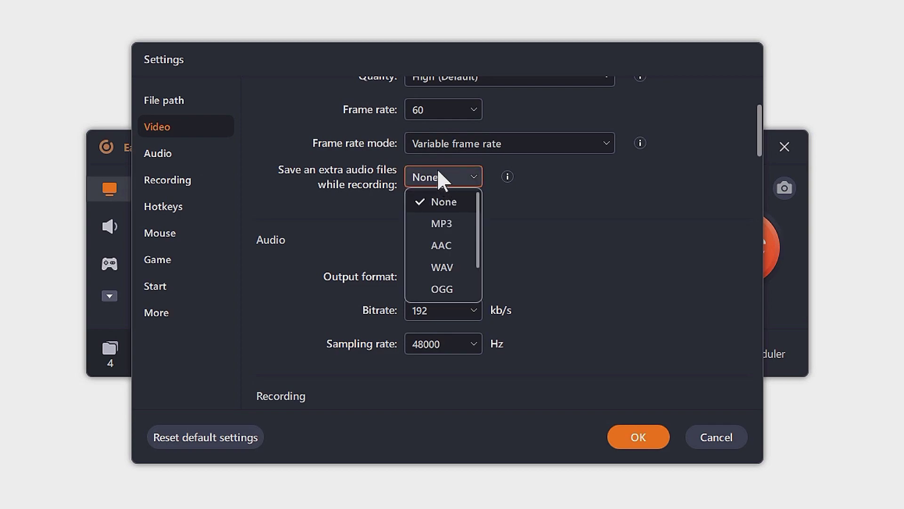
click(627, 193)
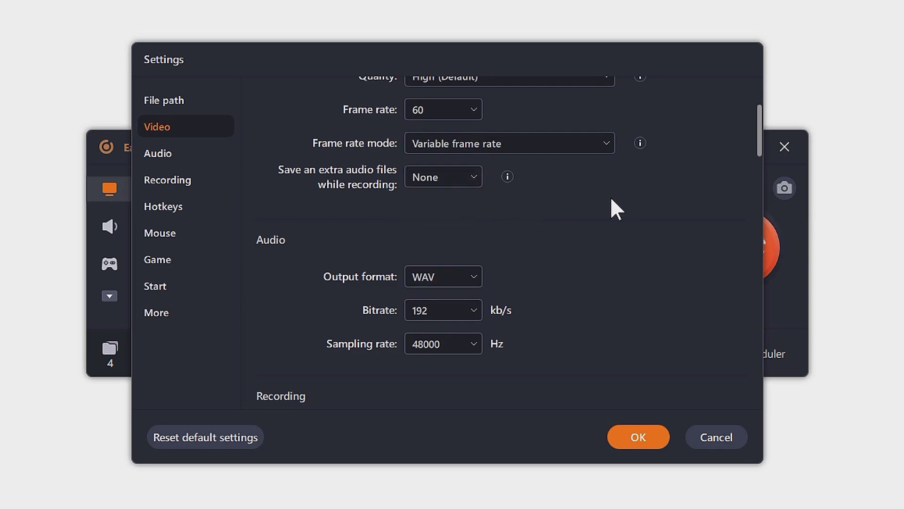
scroll(610, 205, up, 3)
Examine the audio bitrate and sampling rate options, keeping 192 kb/s and 48000 Hz.
mouse_move(497, 277)
scroll(643, 309, down, 4)
click(465, 242)
click(440, 334)
click(456, 278)
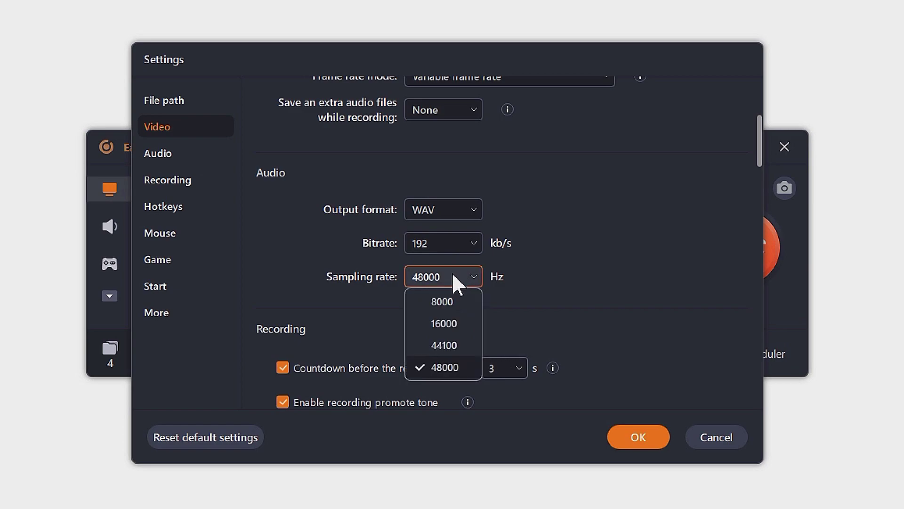
click(448, 370)
Browse the audio output format options, keeping WAV.
click(435, 208)
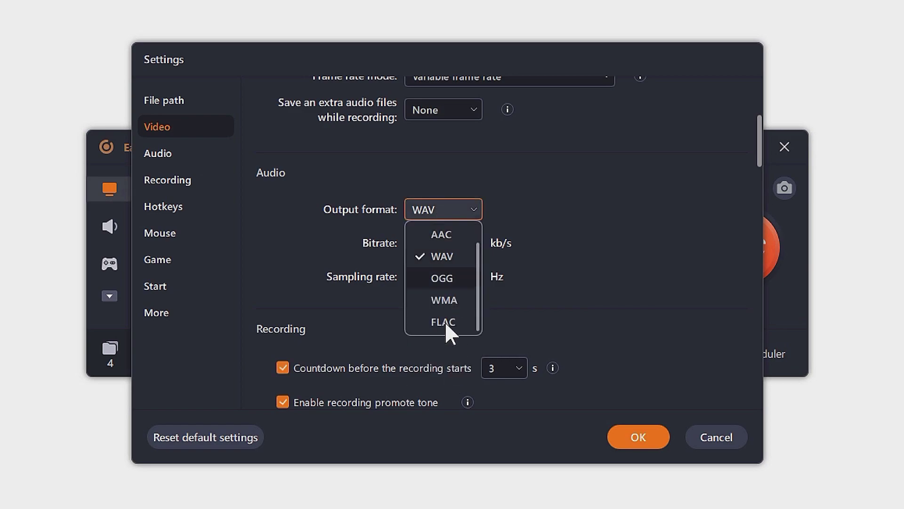
scroll(446, 292, up, 1)
scroll(448, 273, down, 1)
click(448, 259)
Review the recording behaviour options and the hotkey assignments, including the key choices for Start/Stop recording.
scroll(627, 264, down, 3)
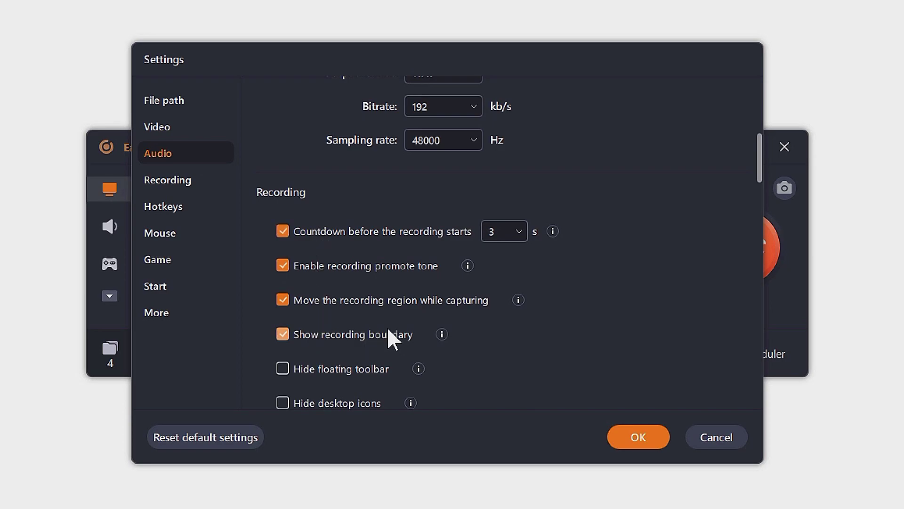
scroll(387, 329, down, 3)
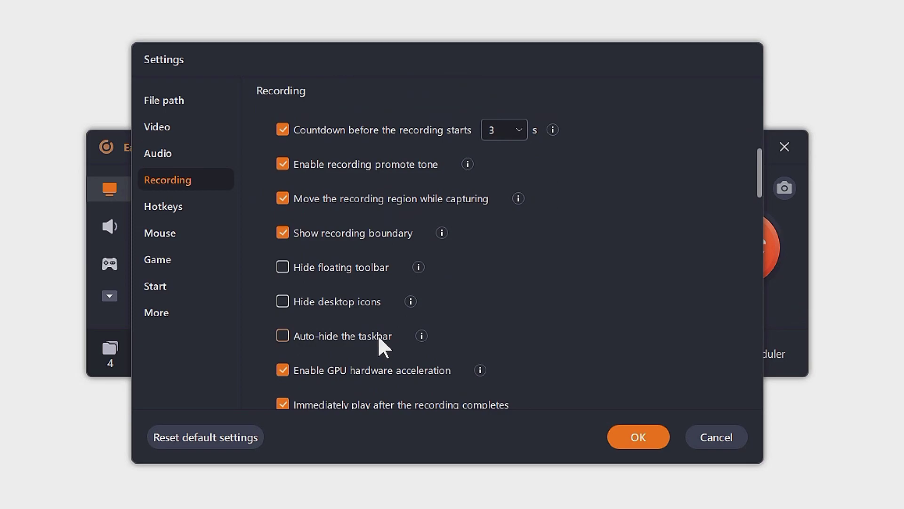
scroll(372, 347, down, 8)
scroll(379, 339, down, 4)
scroll(380, 339, up, 2)
click(502, 125)
click(502, 125)
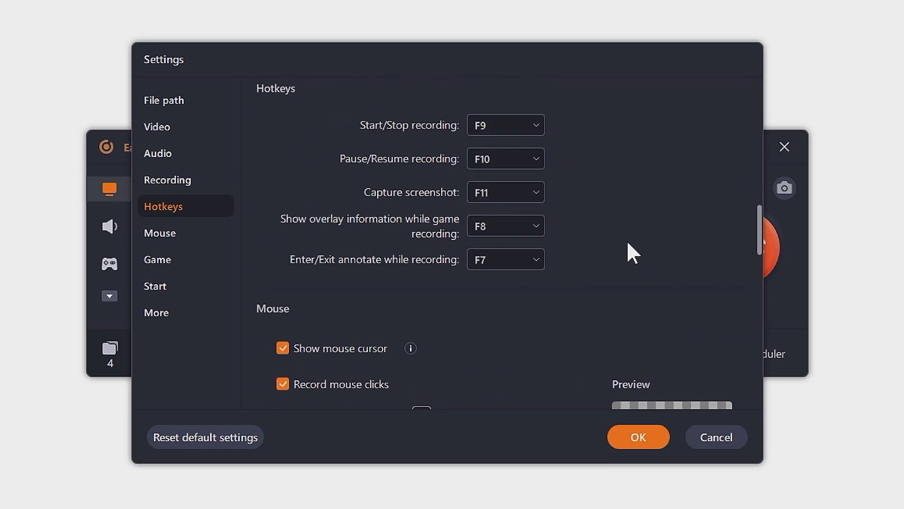
Try the mouse settings without the highlight effect, and turn the effect back on.
scroll(627, 243, down, 8)
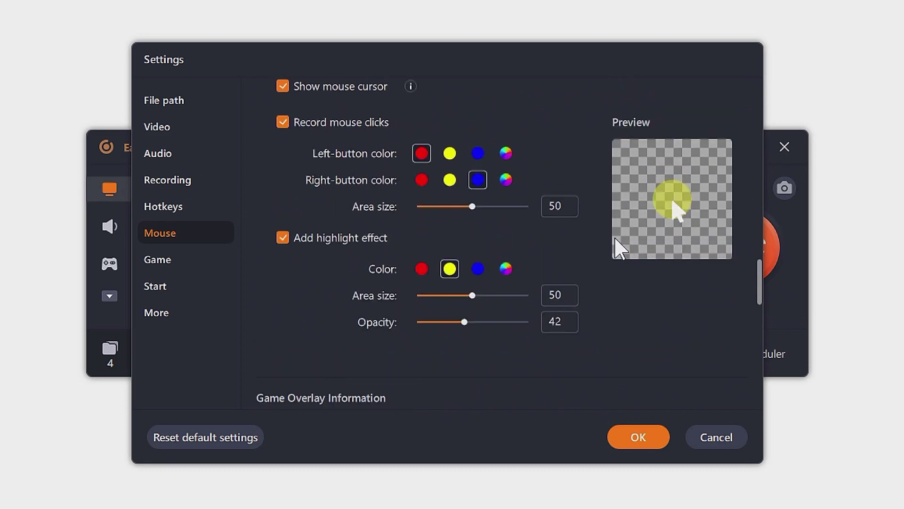
scroll(618, 248, up, 2)
click(283, 149)
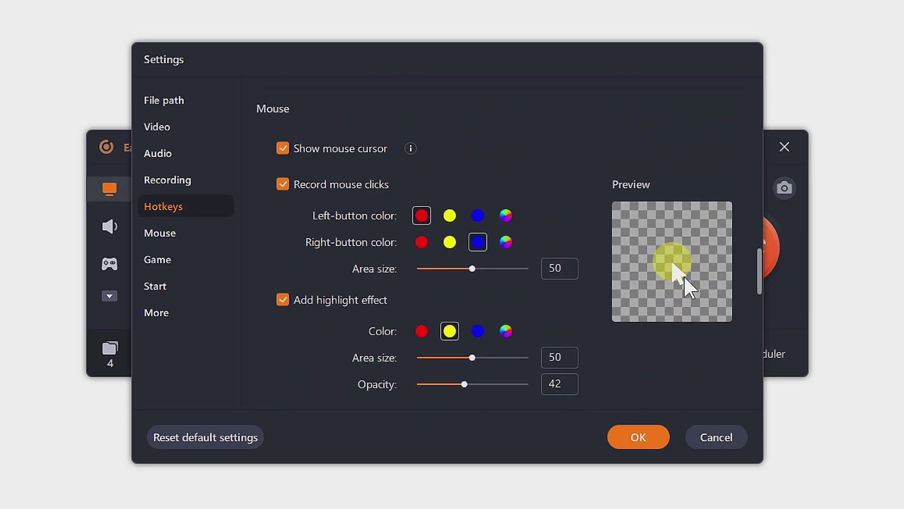
click(298, 302)
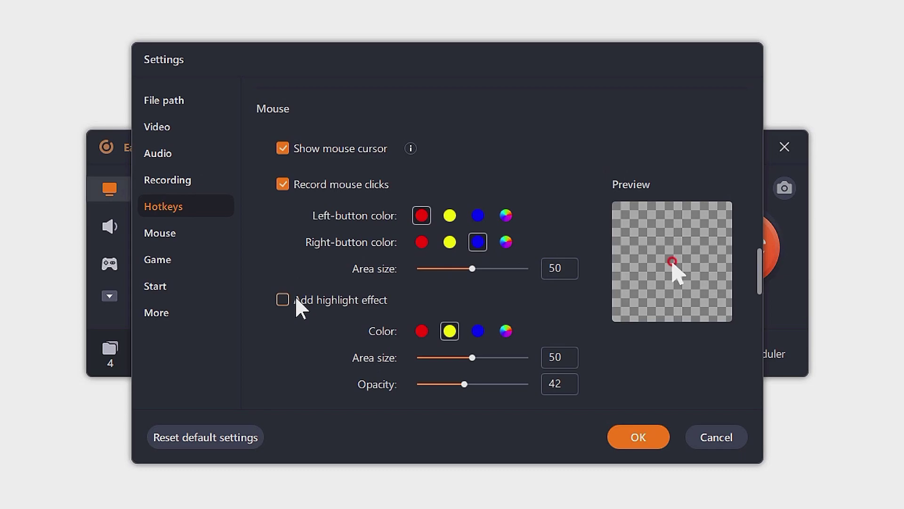
click(384, 302)
Review the game overlay information, startup and main panel closing options.
scroll(565, 266, down, 6)
scroll(564, 268, down, 5)
scroll(567, 278, down, 3)
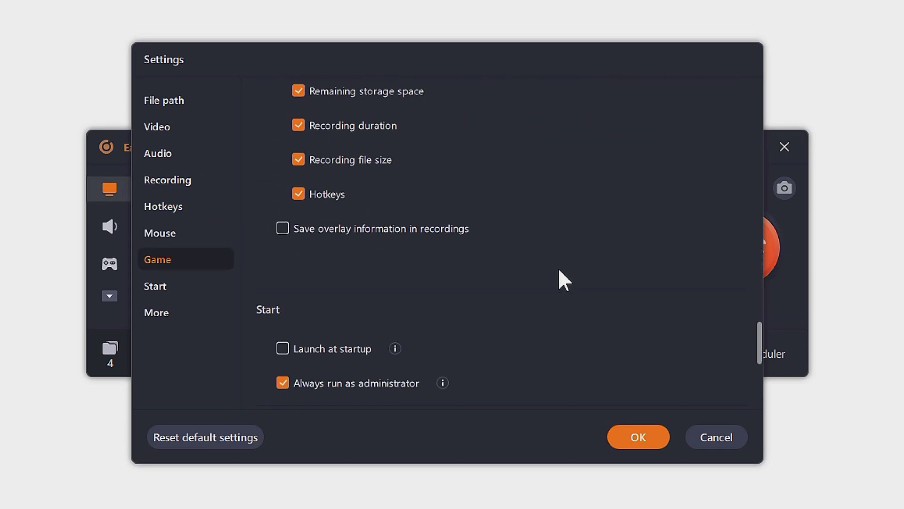
scroll(563, 280, down, 5)
scroll(555, 276, down, 3)
Go through the settings categories, viewing Audio and then More, Start, Game, Mouse, Hotkeys and Recording.
scroll(514, 274, up, 20)
scroll(510, 271, up, 2)
scroll(562, 278, down, 5)
click(165, 154)
click(172, 308)
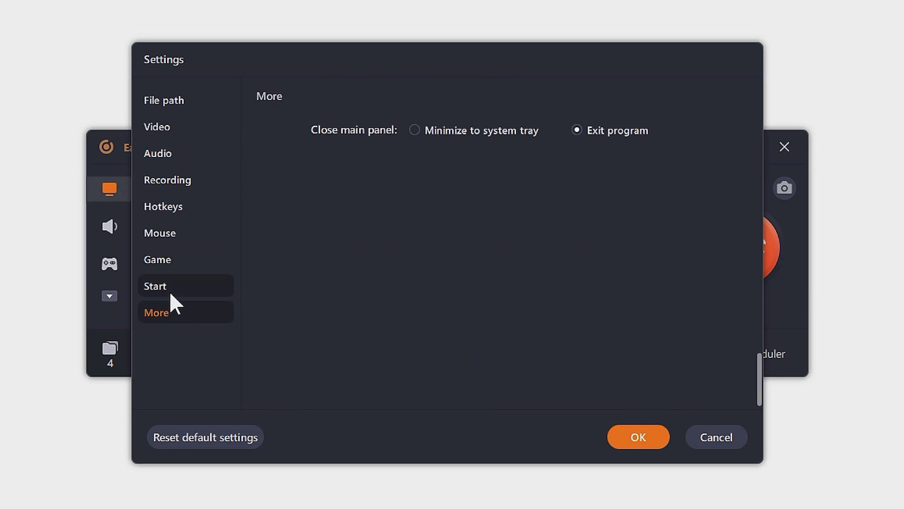
click(165, 279)
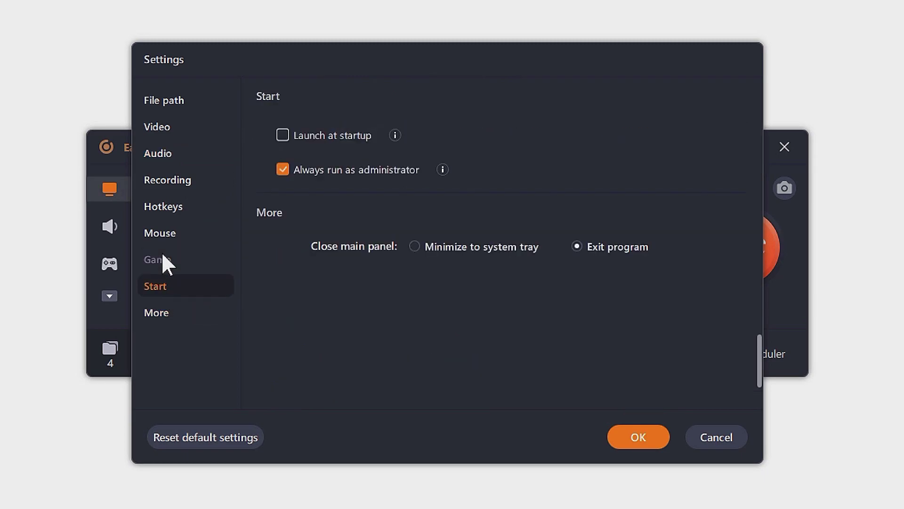
click(162, 254)
click(166, 234)
click(169, 262)
click(172, 233)
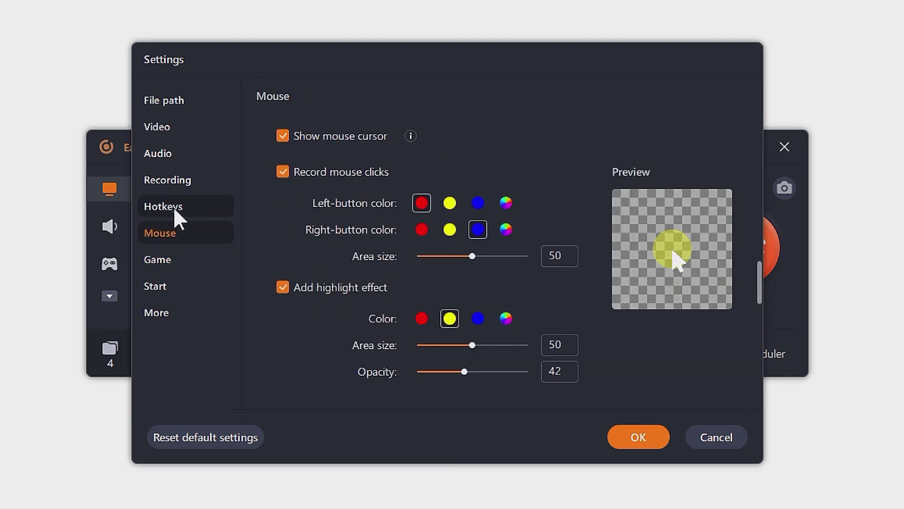
click(175, 211)
click(172, 180)
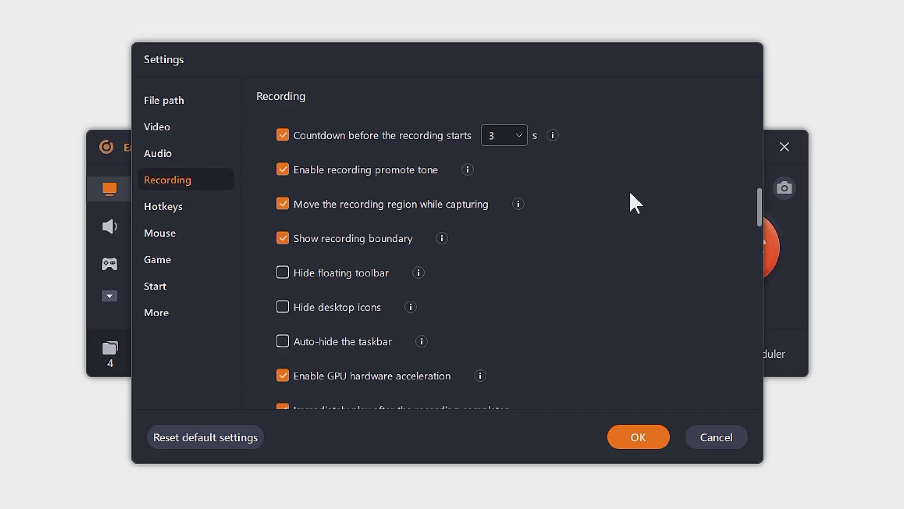
Examine the duration options for the countdown before recording starts, keeping 3 seconds.
click(516, 137)
click(515, 137)
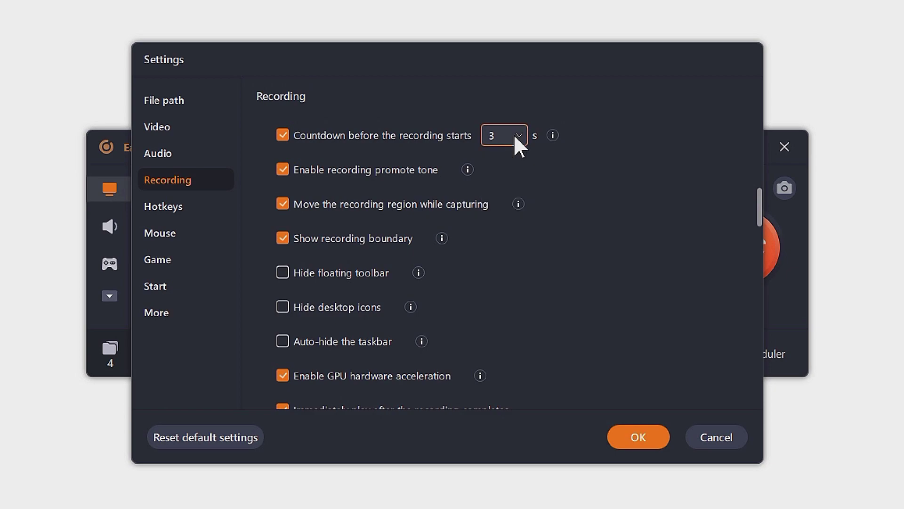
click(515, 137)
click(516, 138)
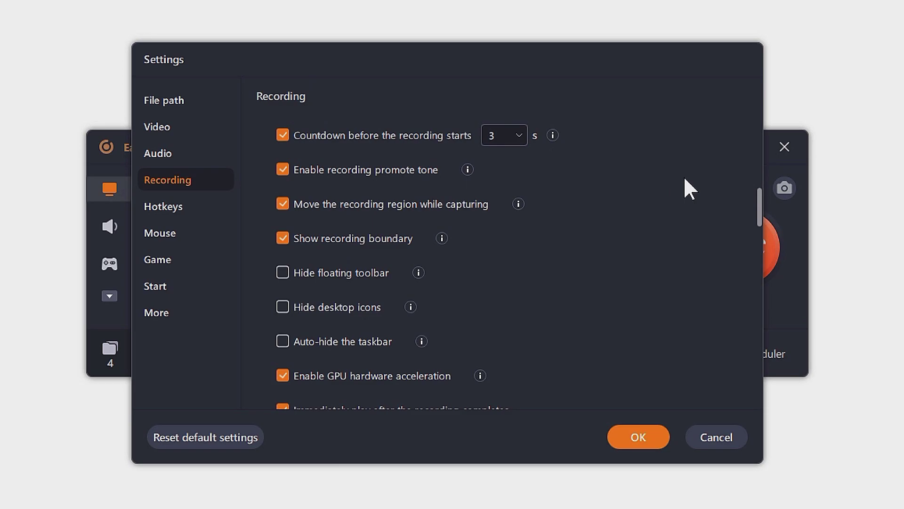
Return to the earlier settings sections and accept the settings.
scroll(610, 211, up, 2)
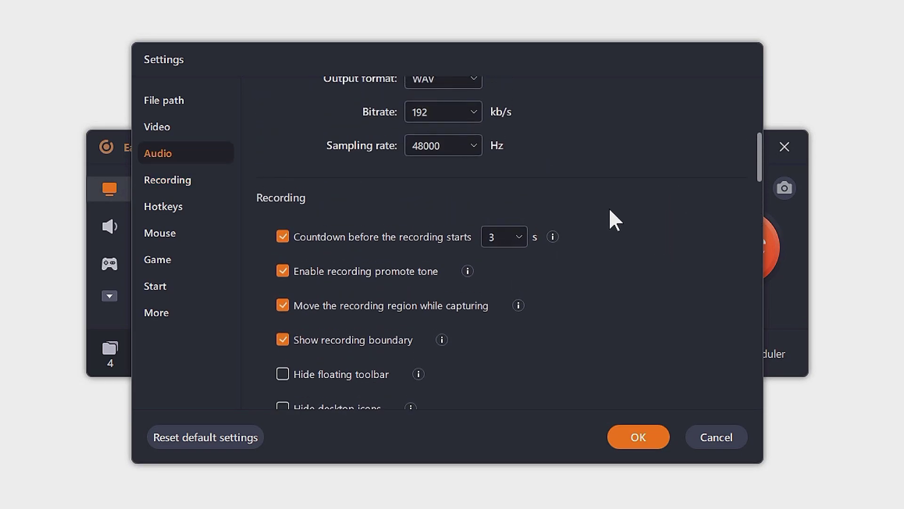
scroll(610, 211, up, 5)
scroll(610, 221, up, 3)
click(650, 440)
Examine the screen recorder comparison table on the RecExperts web page.
middle_click(824, 130)
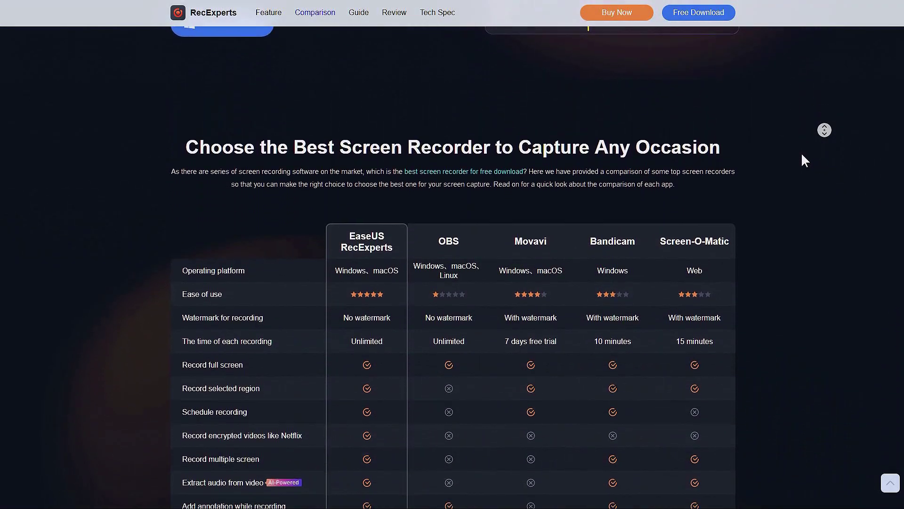
click(802, 156)
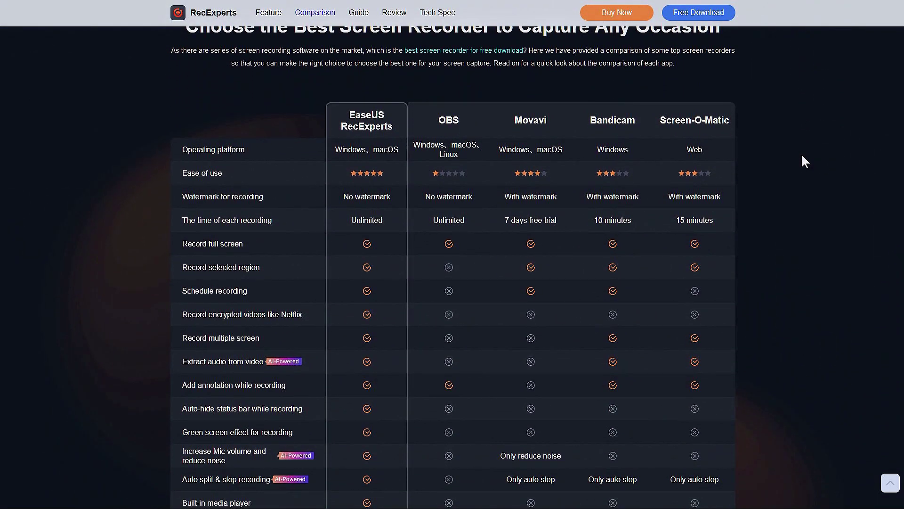